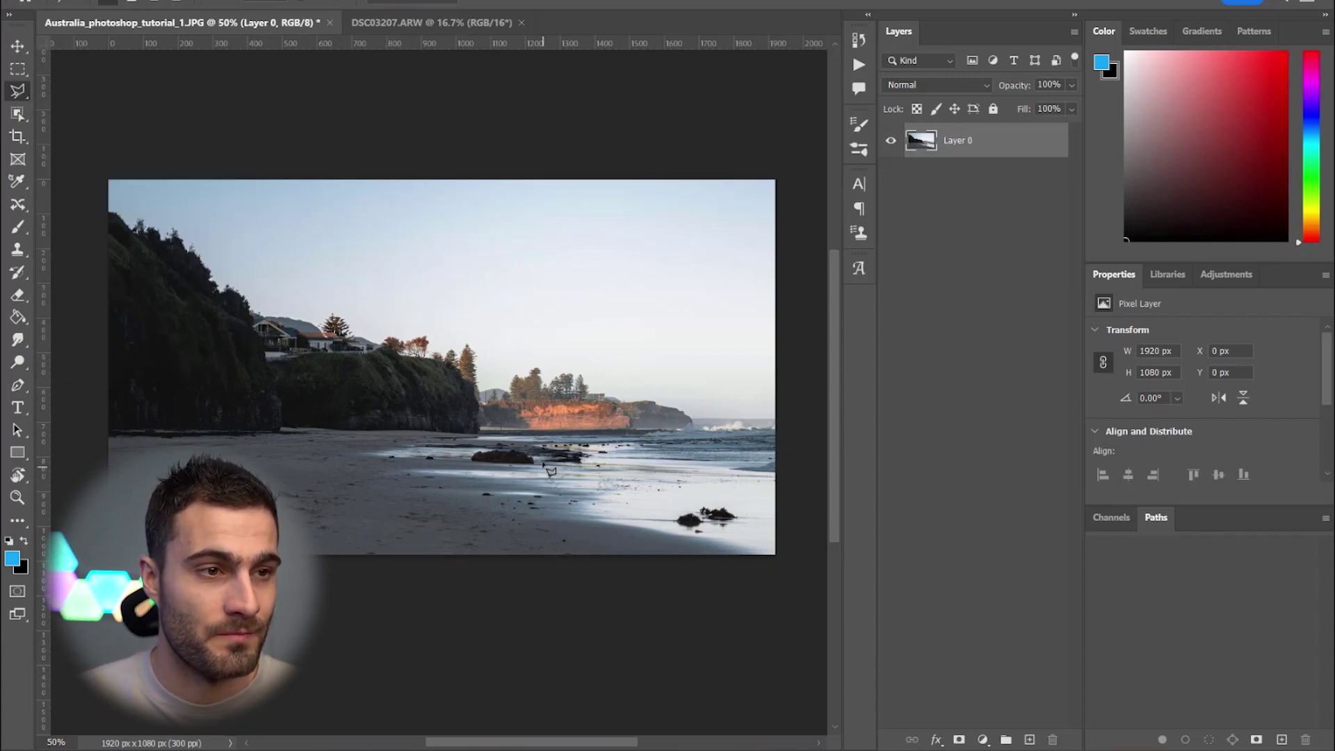
- Outline the dark rock on the wet sand with the Polygonal Lasso and open Content-Aware Fill for that selection
key("z")
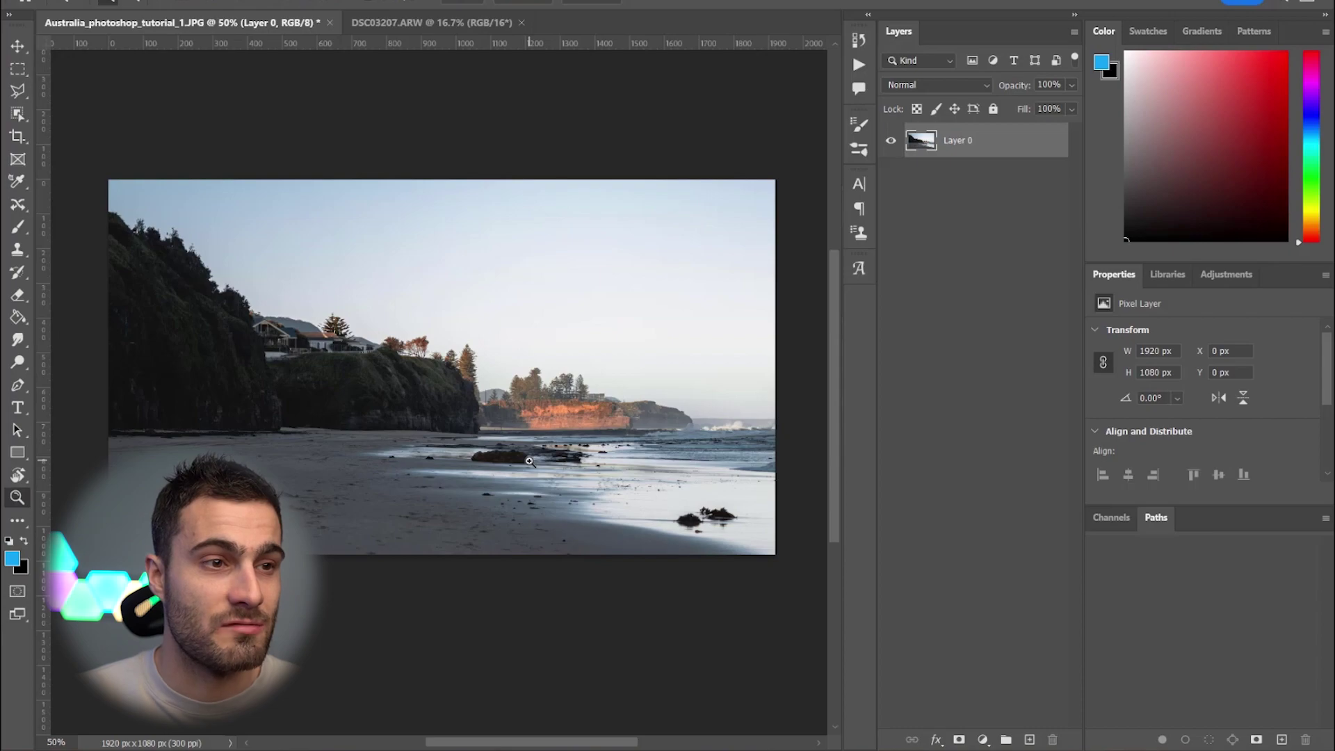
left_click(529, 461)
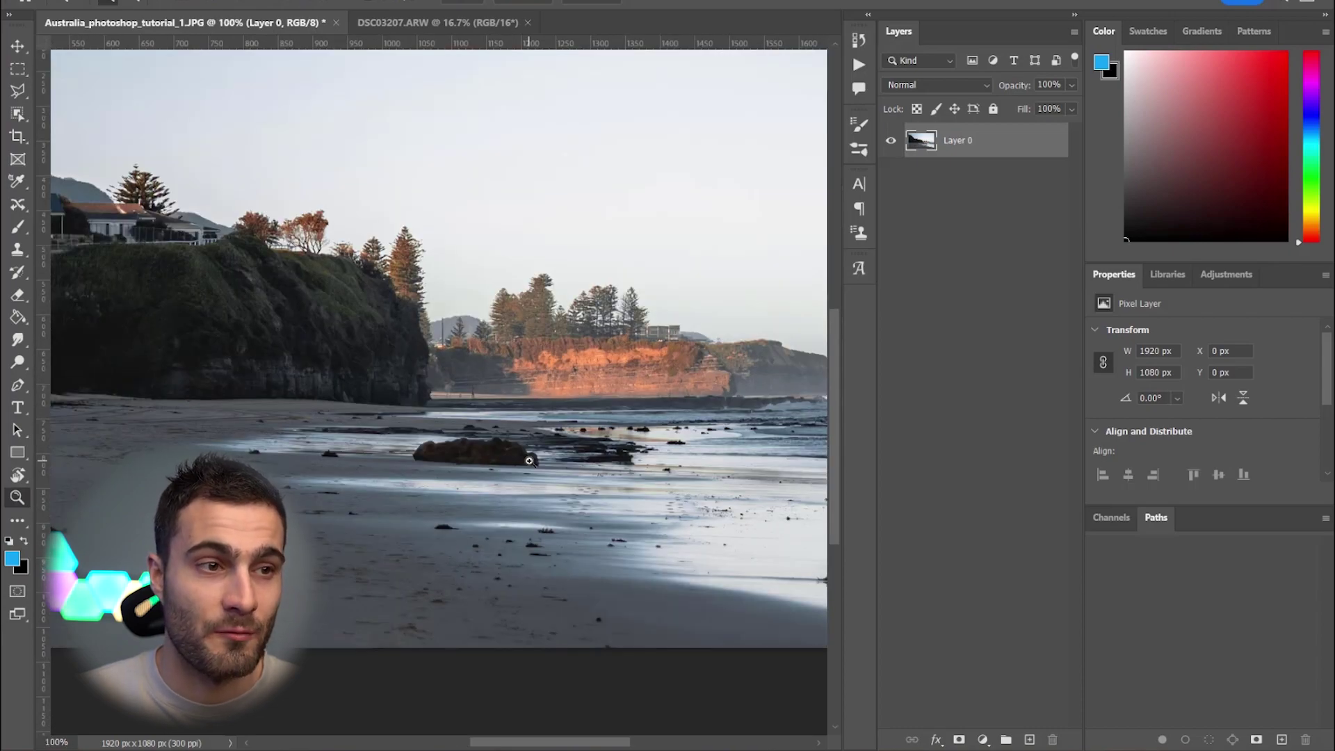
key("l")
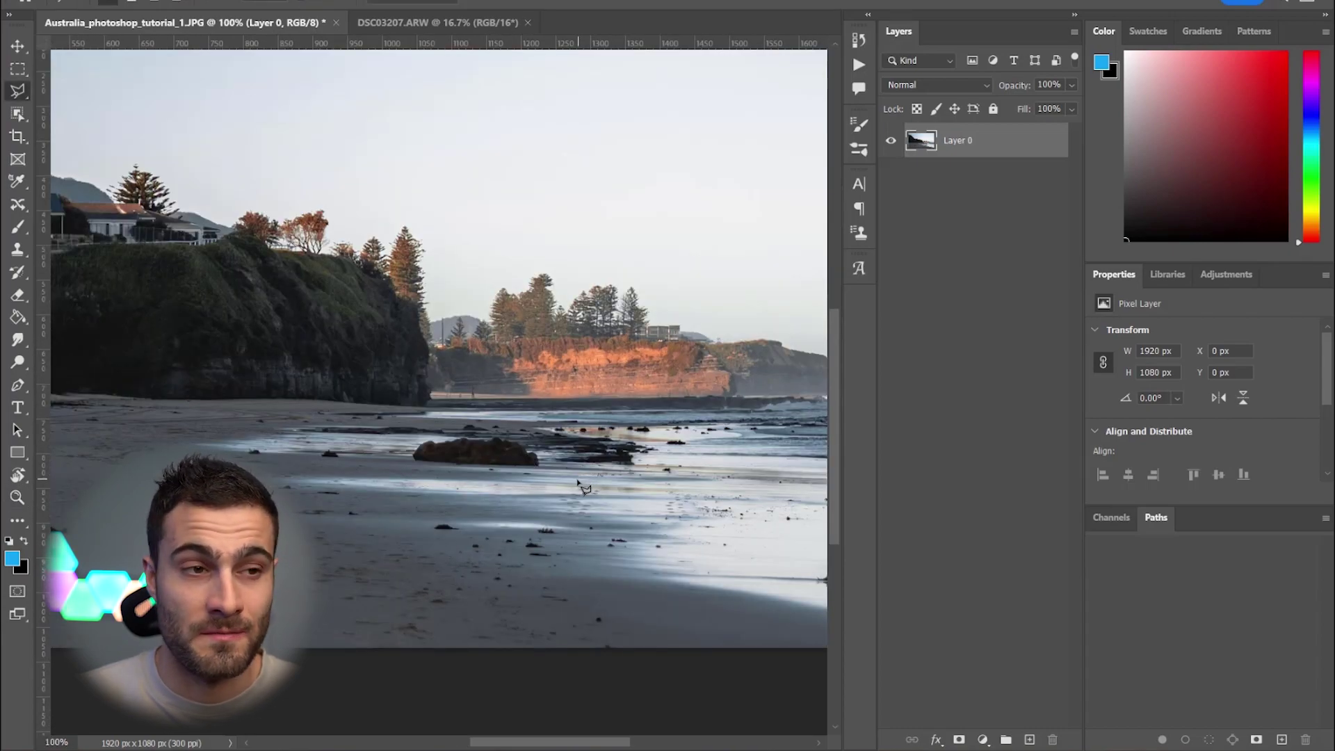
mouse_move(535, 443)
left_mouse_down()
mouse_move(480, 429)
mouse_move(406, 436)
mouse_move(402, 463)
mouse_move(552, 473)
left_mouse_up()
right_click(553, 452)
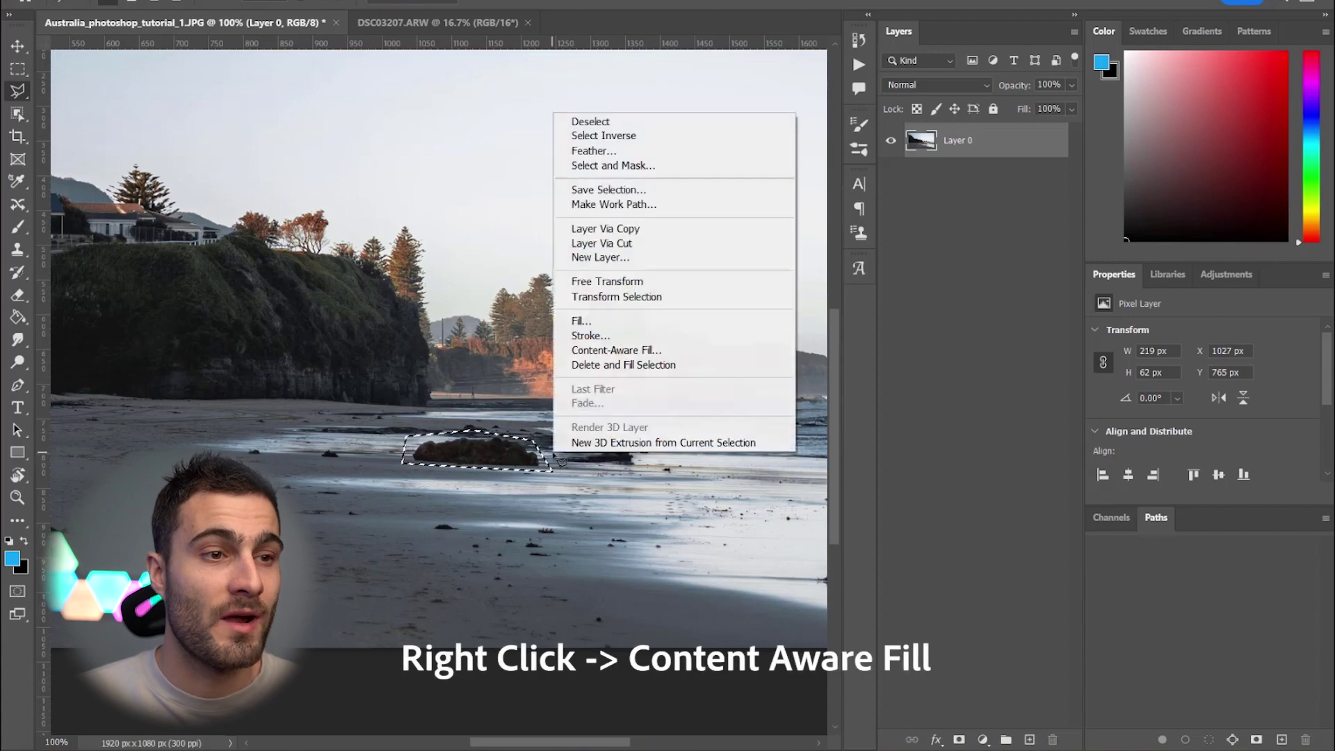
left_click(645, 352)
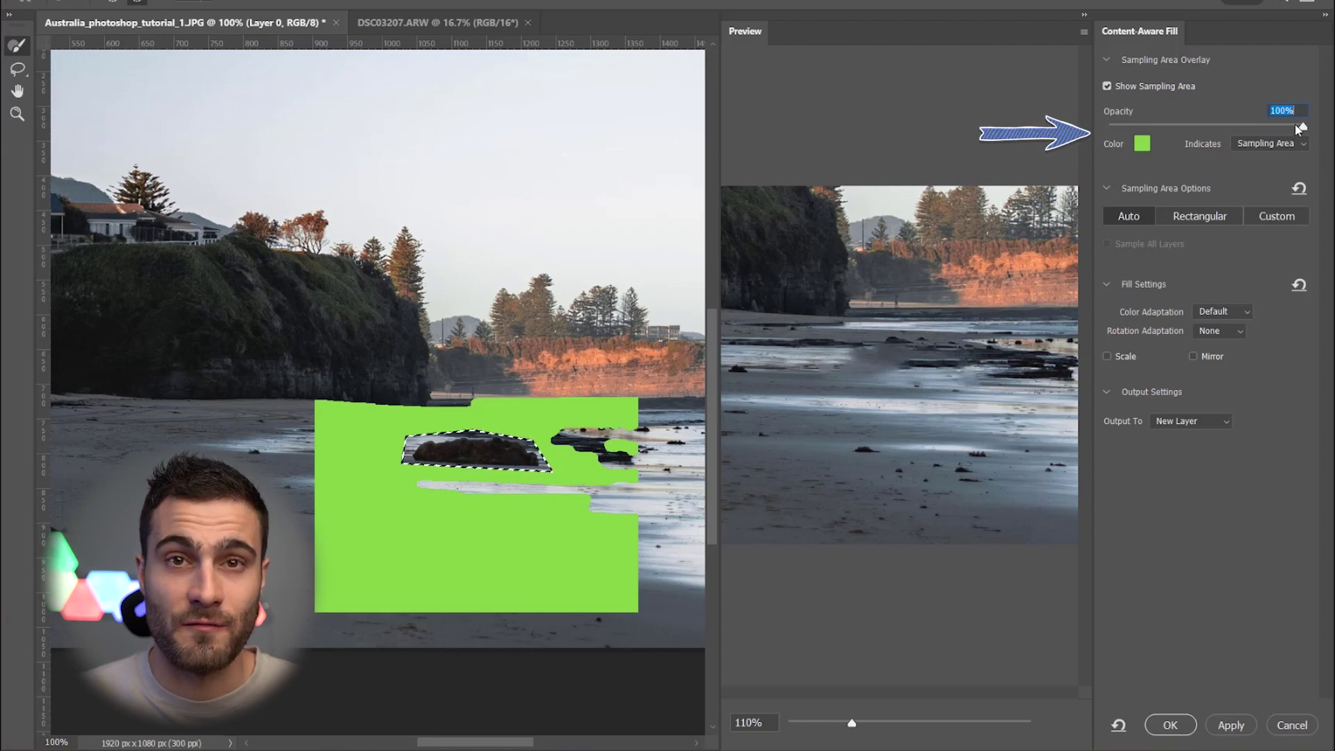
- Set the sampling overlay opacity to 100% and try having it indicate the Excluded Area before returning to Sampling Area
mouse_move(1297, 129)
left_mouse_down()
mouse_move(1236, 129)
mouse_move(1305, 127)
left_mouse_up()
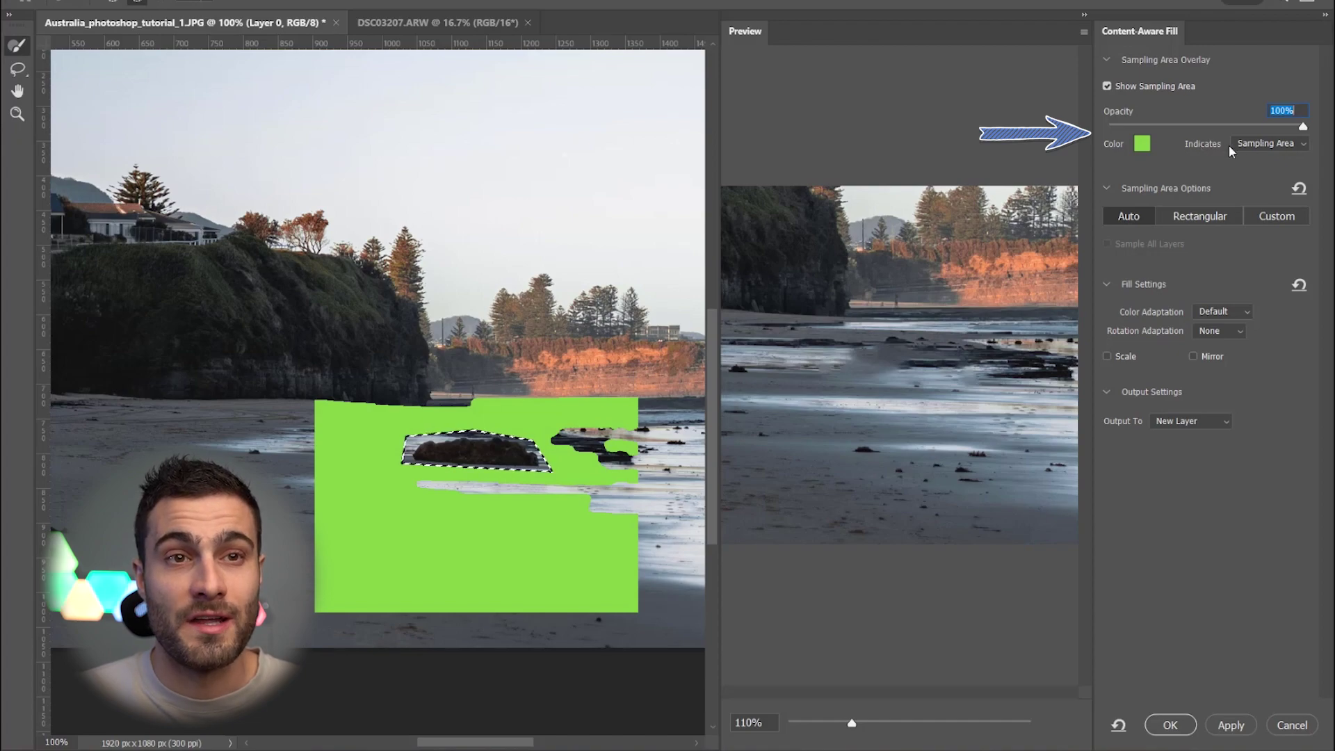
left_click(1261, 144)
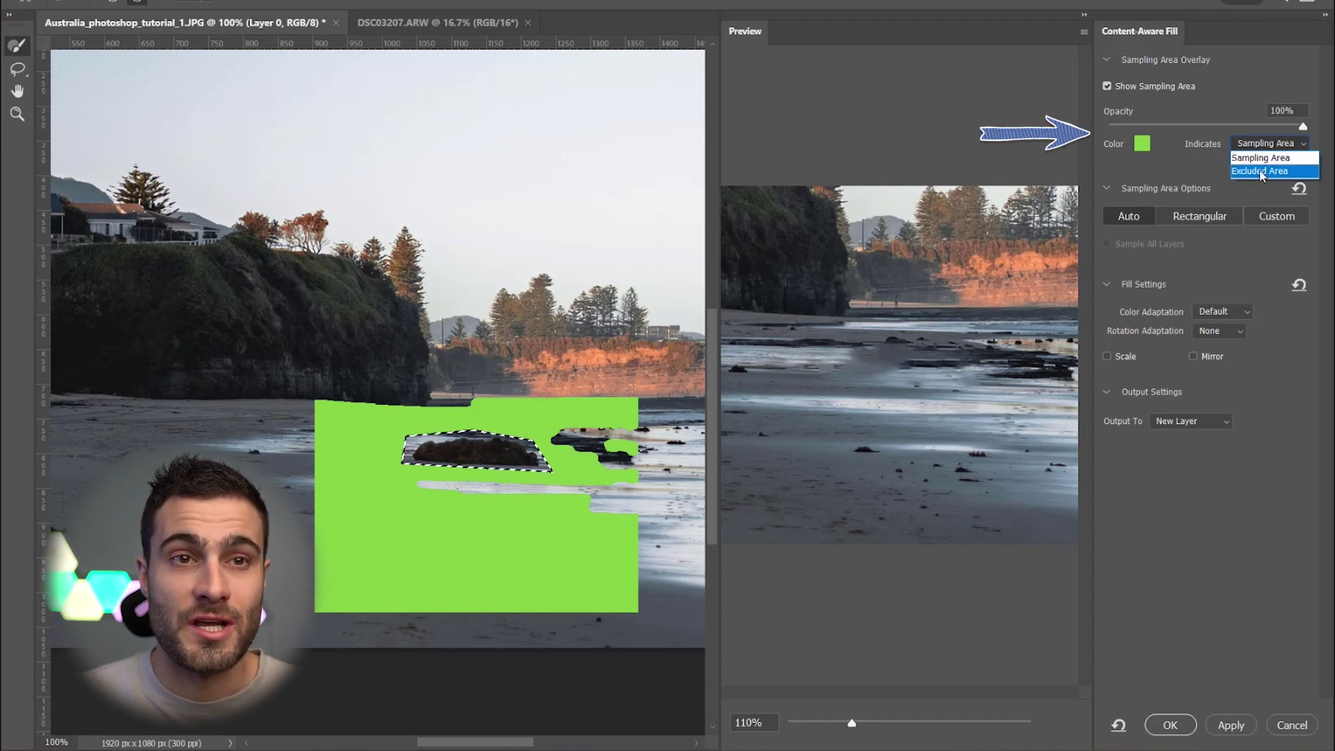
left_click(1262, 170)
left_click(1264, 148)
left_click(1262, 156)
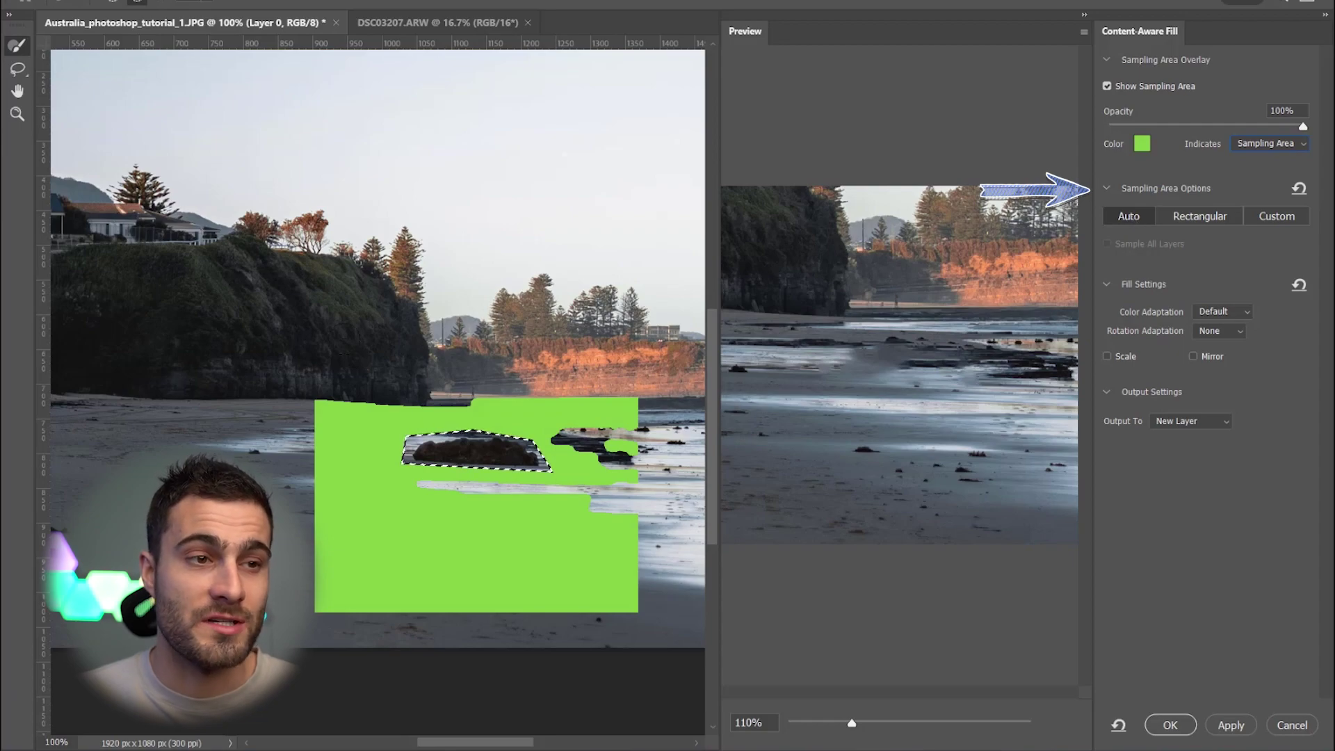
- Try the Rectangular sampling area, switch to Custom and paint a sampling region on the sand all around the selected rock
left_click(1202, 214)
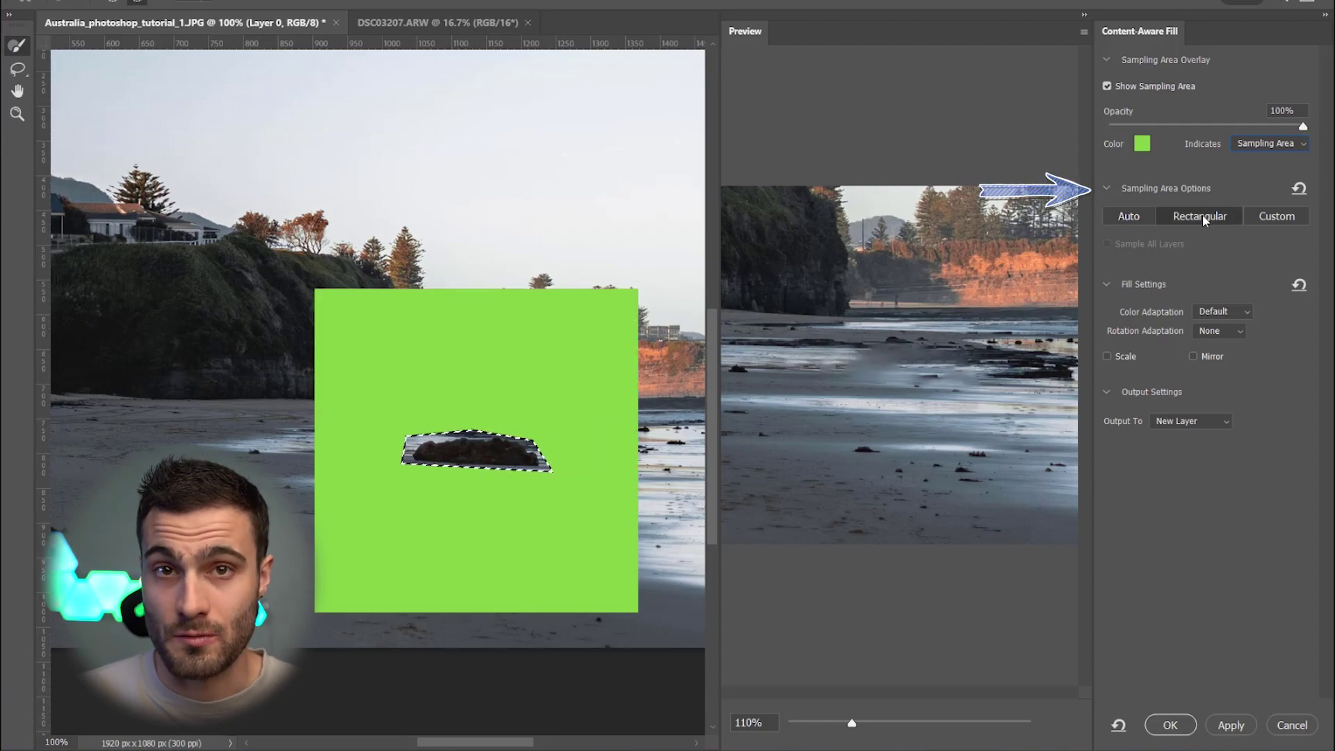
left_click(1278, 217)
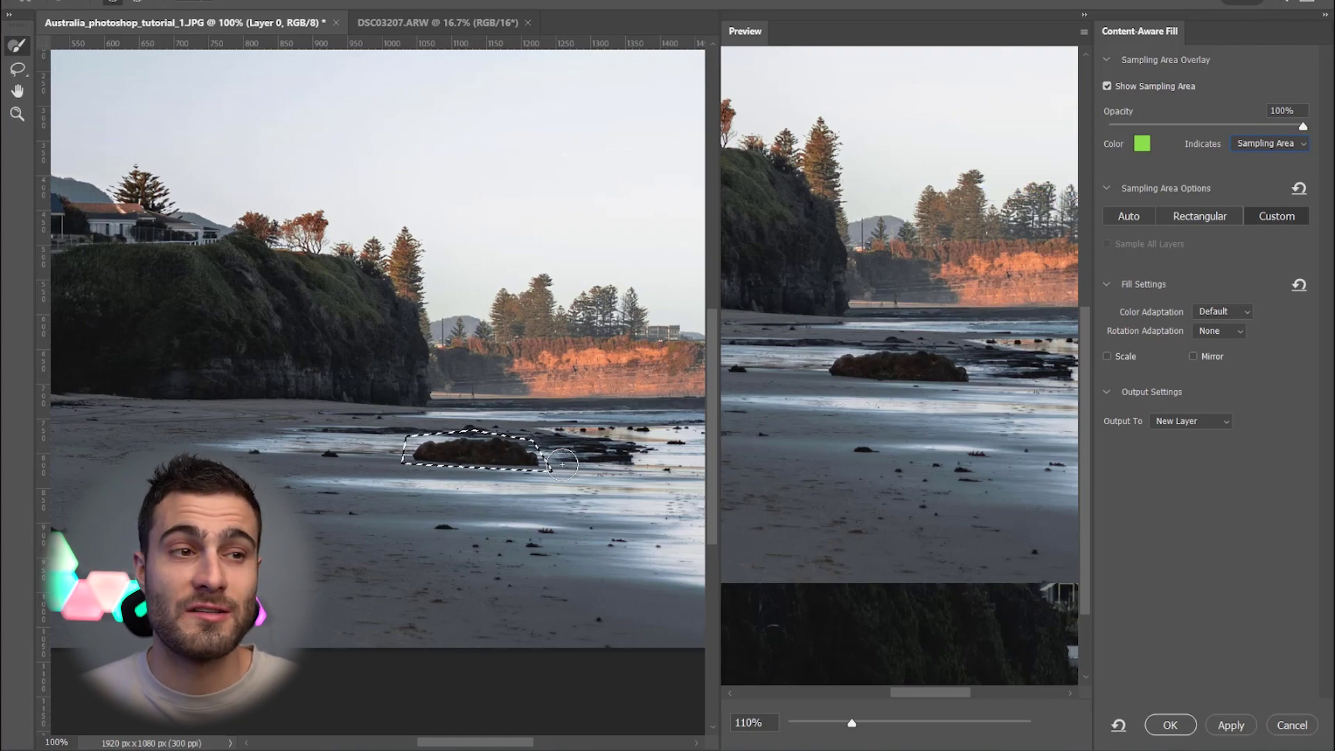
mouse_move(380, 442)
left_mouse_down()
mouse_move(358, 439)
mouse_move(496, 430)
left_mouse_up()
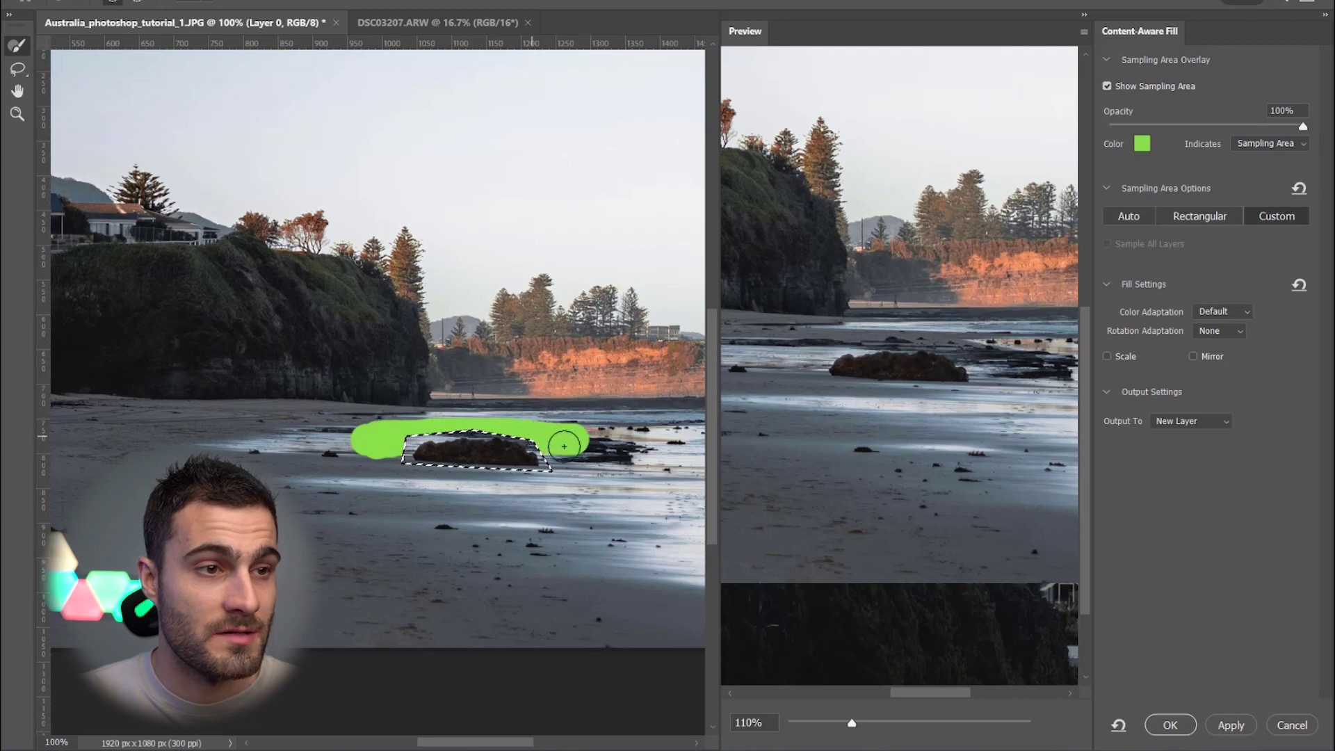
mouse_move(406, 477)
left_mouse_down()
mouse_move(357, 447)
mouse_move(354, 466)
left_mouse_up()
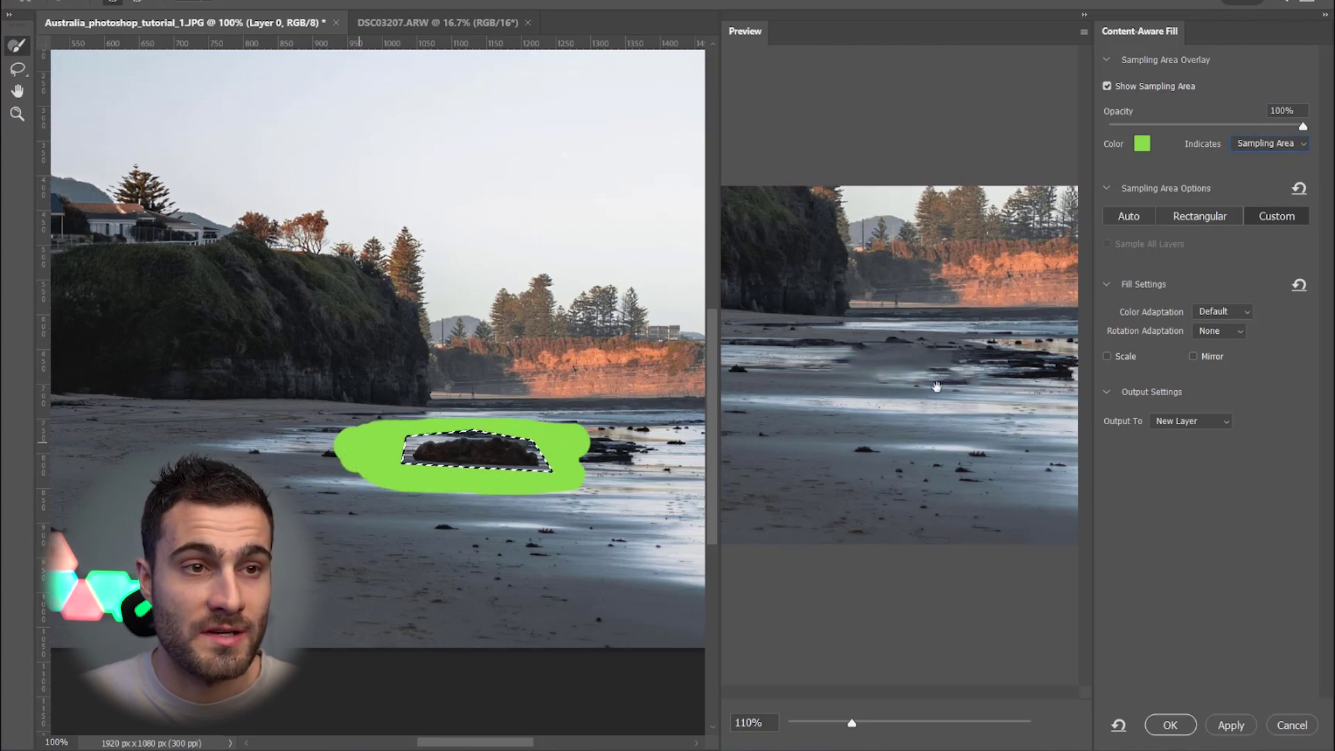
mouse_move(351, 428)
left_mouse_down()
mouse_move(327, 427)
mouse_move(370, 442)
left_mouse_up()
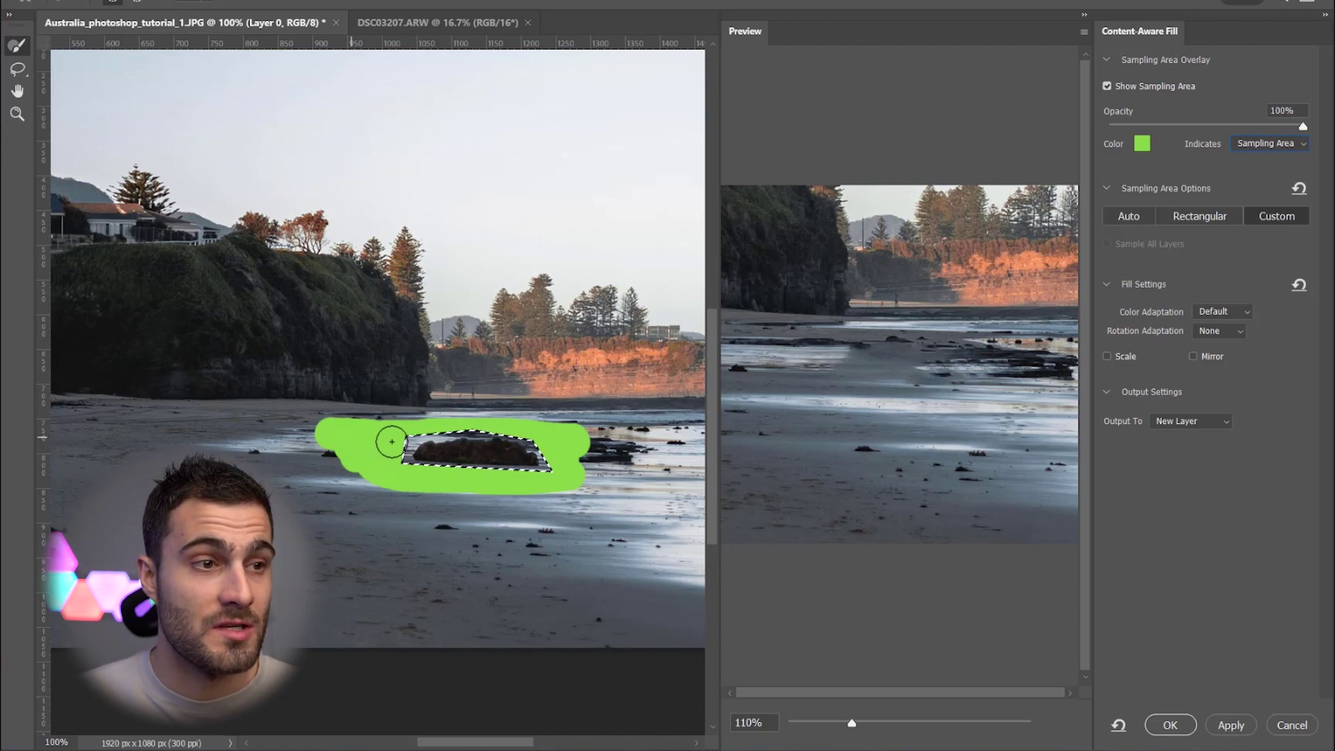
- Refine the painted sampling area by trimming its outer edges around the rock, undoing the unwanted strokes
key("alt")
mouse_move(393, 406)
left_mouse_down()
mouse_move(337, 402)
mouse_move(361, 391)
left_mouse_up()
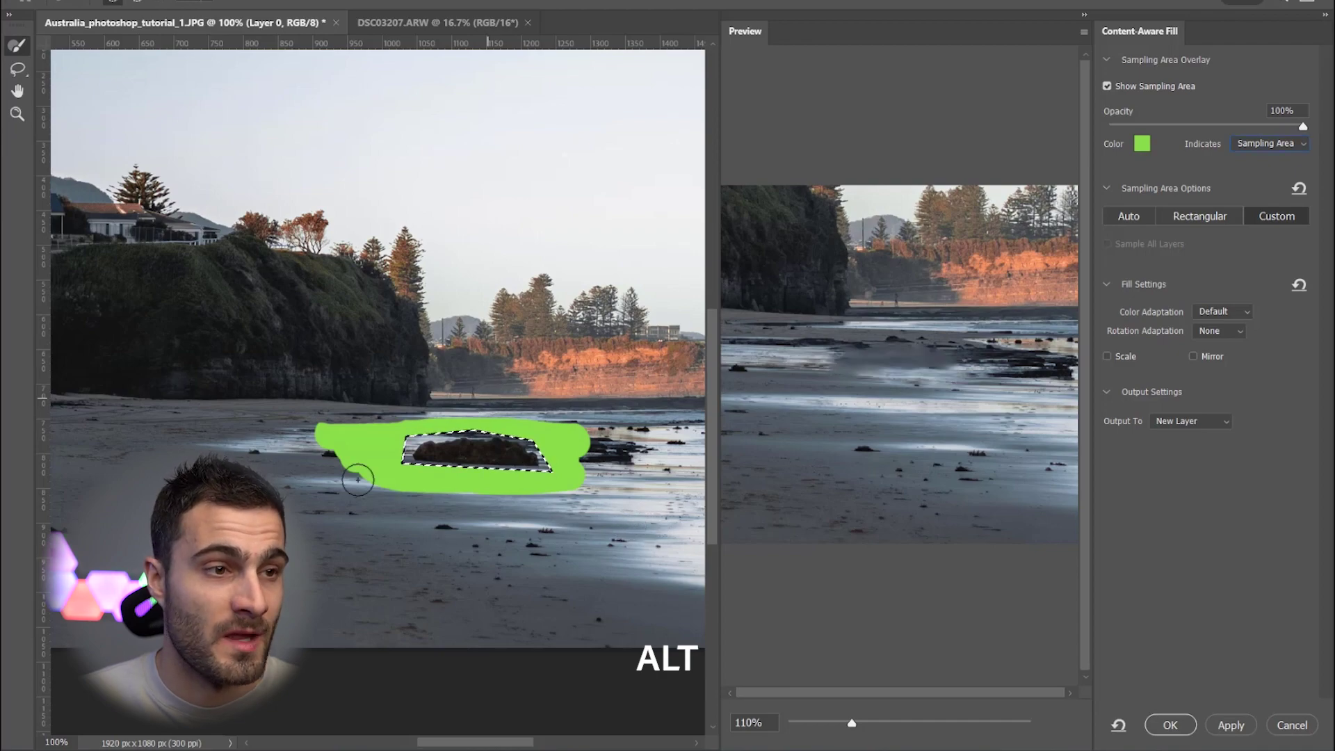
left_click_drag(581, 495, 524, 499)
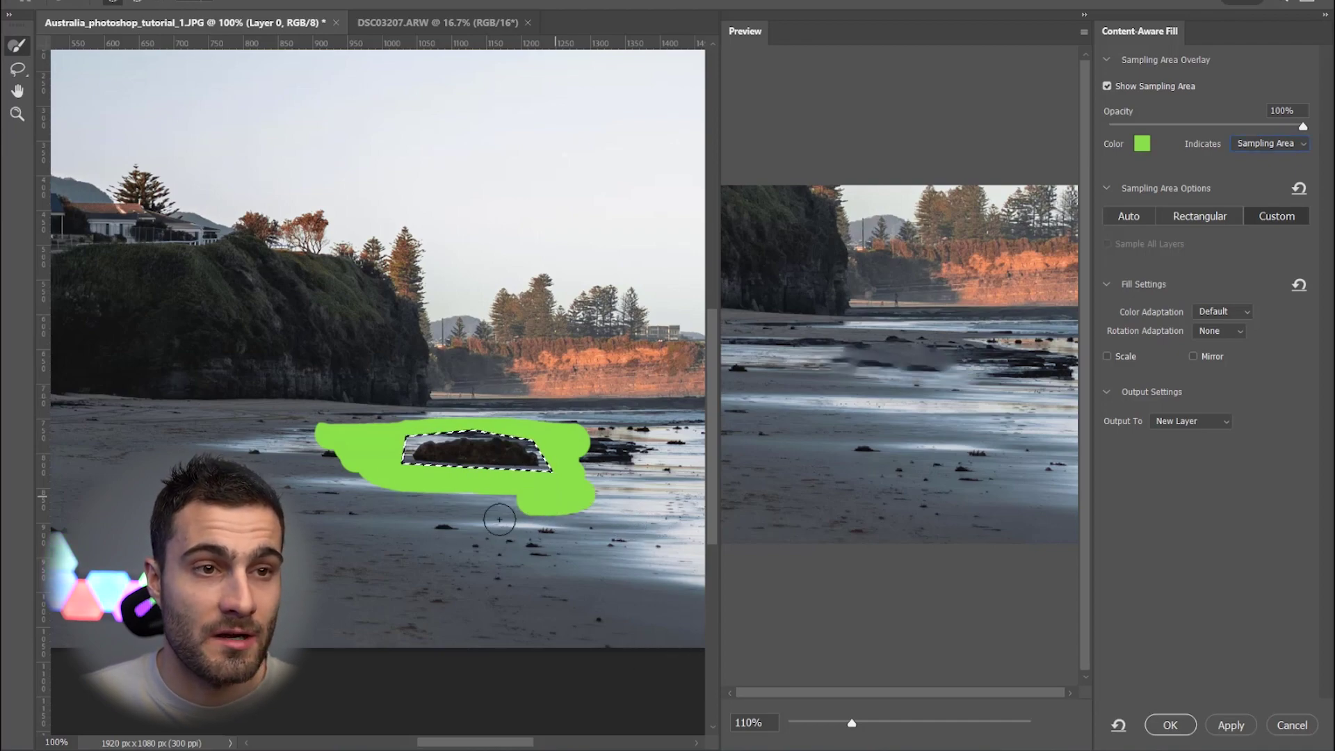
key("ctrl+z")
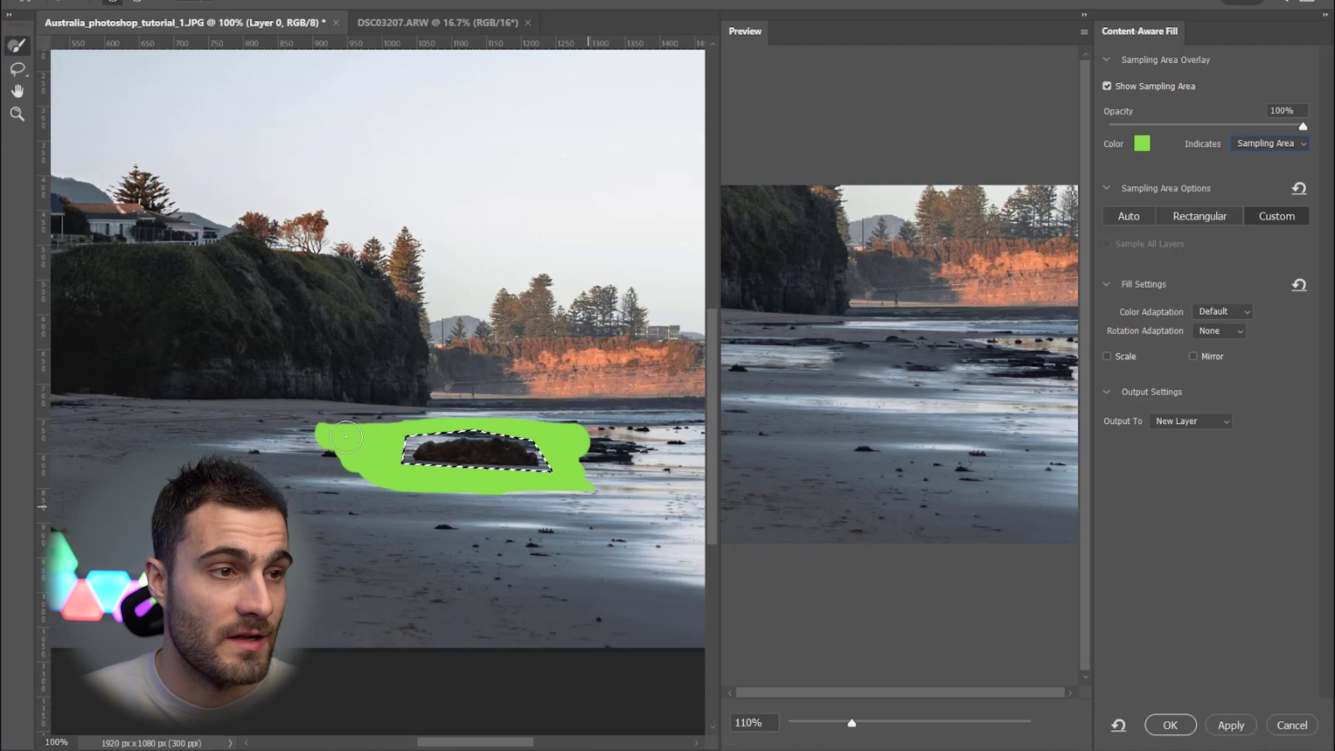
left_click_drag(322, 408, 348, 456)
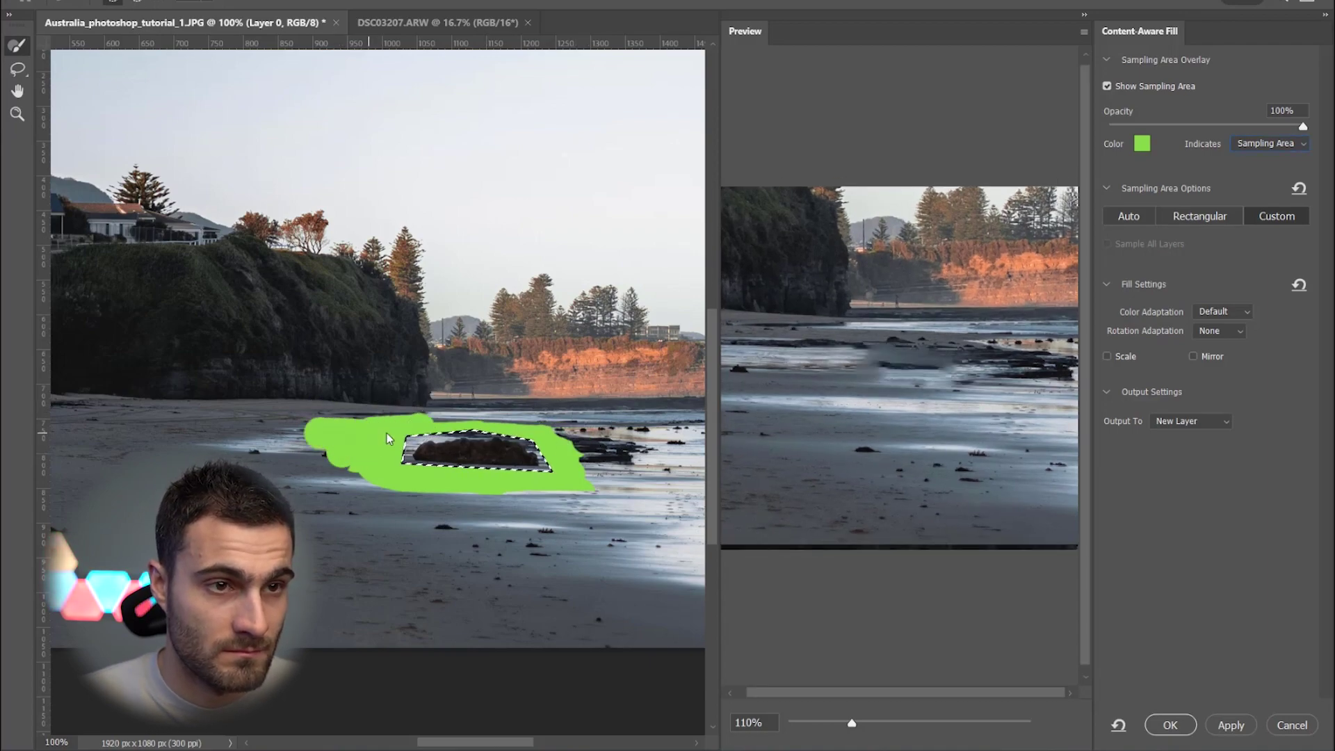
key("ctrl+z")
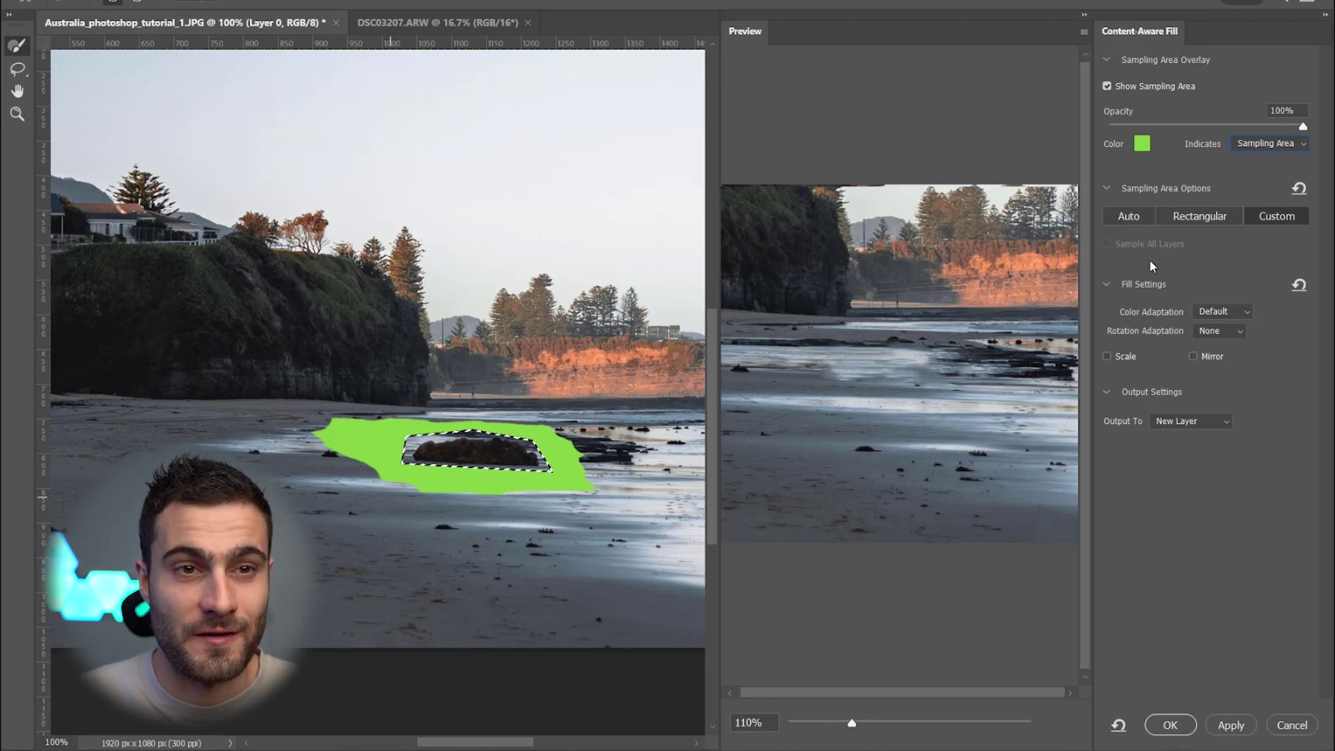
- Try the fill with Color Adaptation at Very High and High, and return it to Default
left_click(1237, 311)
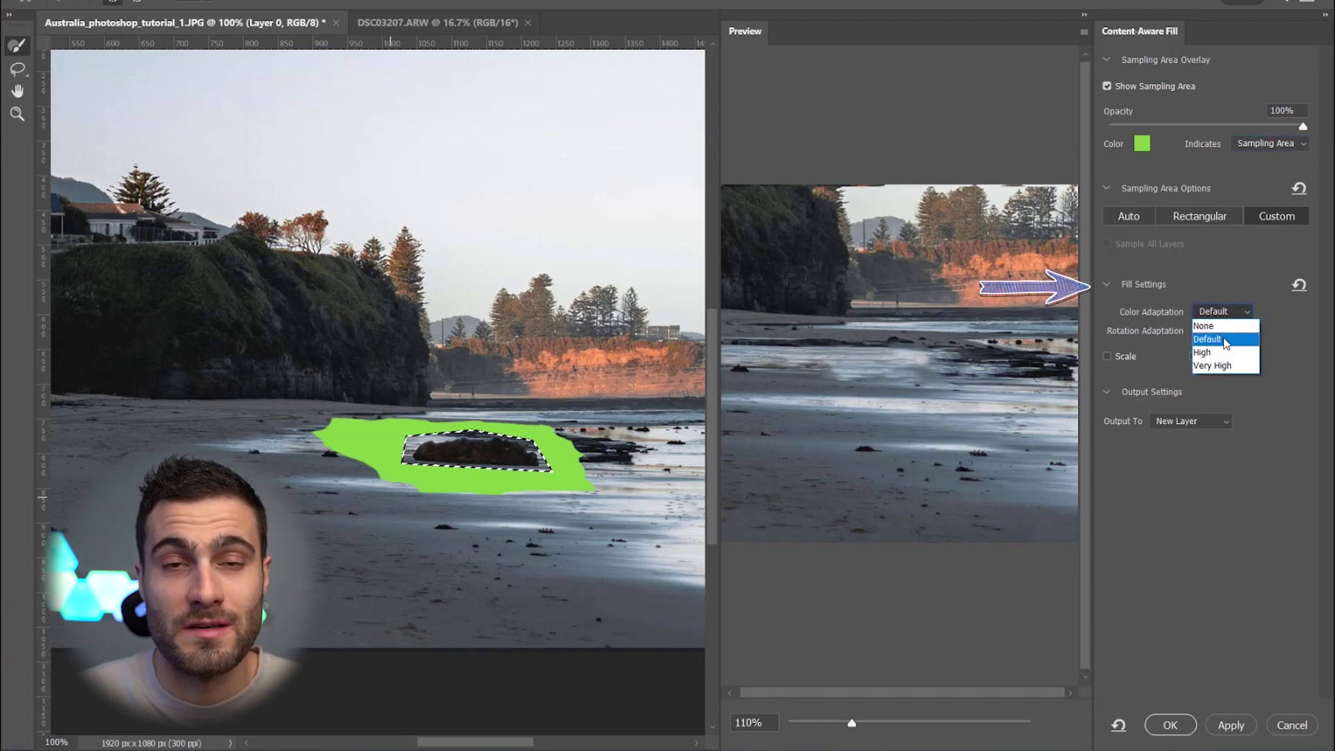
left_click(1225, 366)
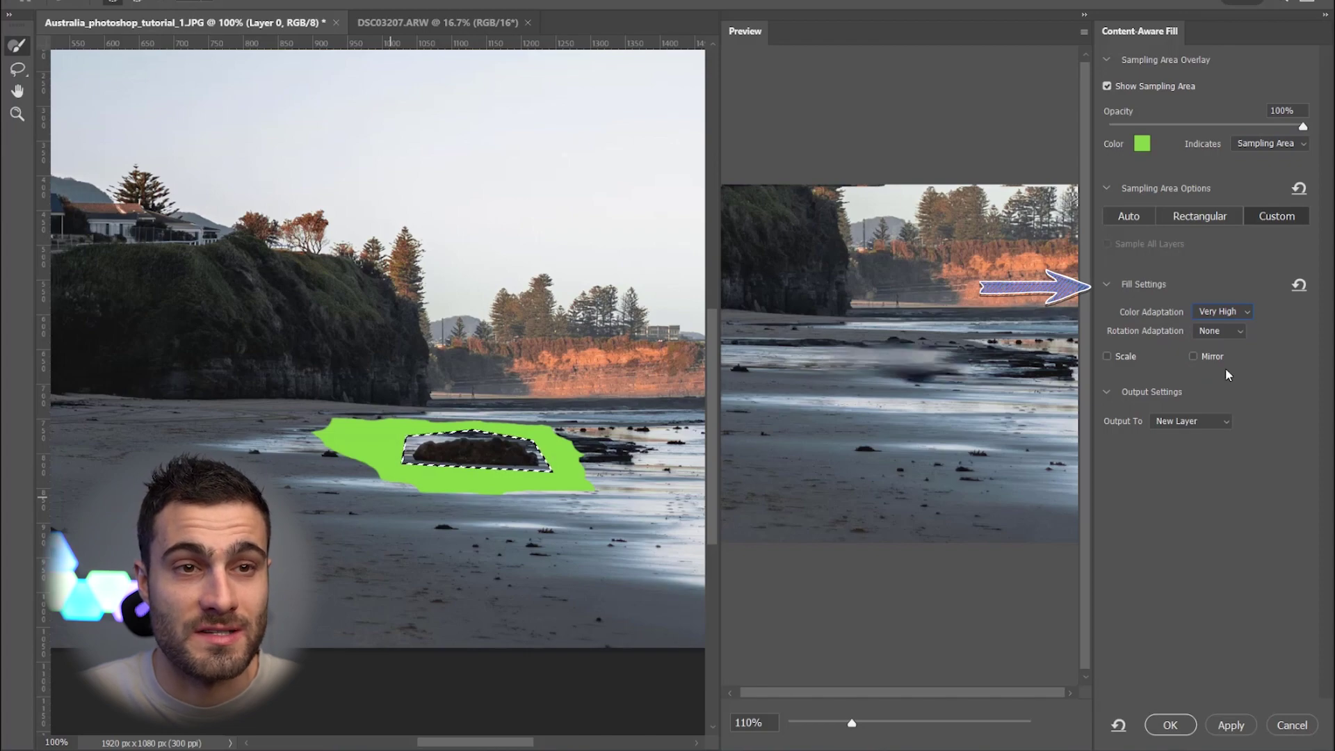
left_click(1229, 313)
left_click(1227, 349)
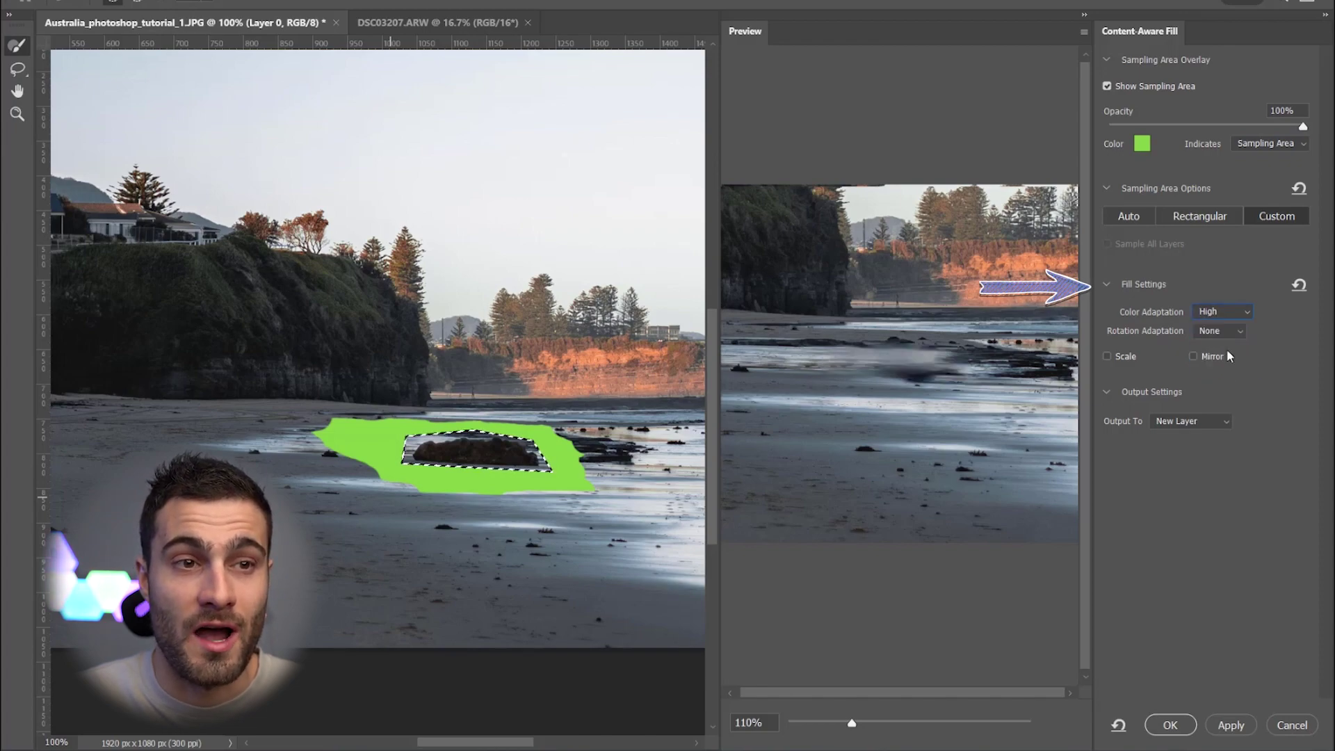
left_click(1221, 310)
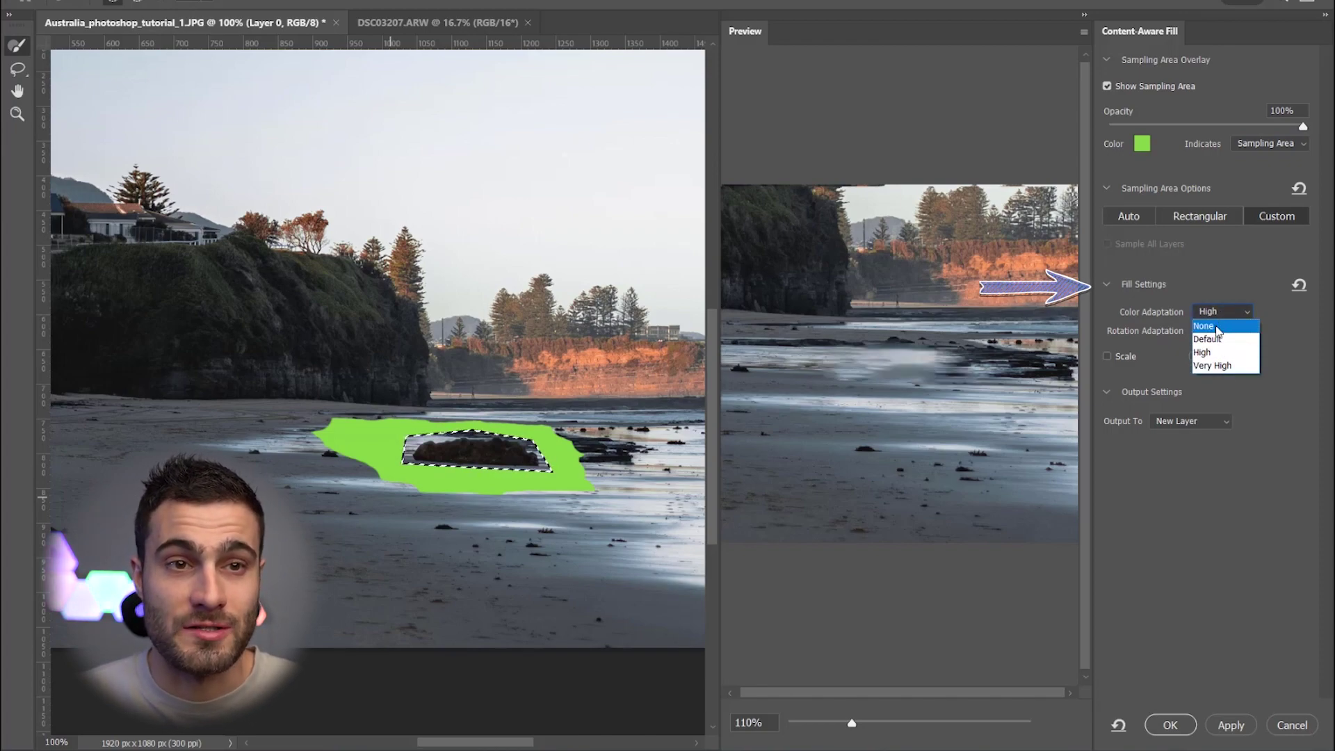
left_click(1215, 339)
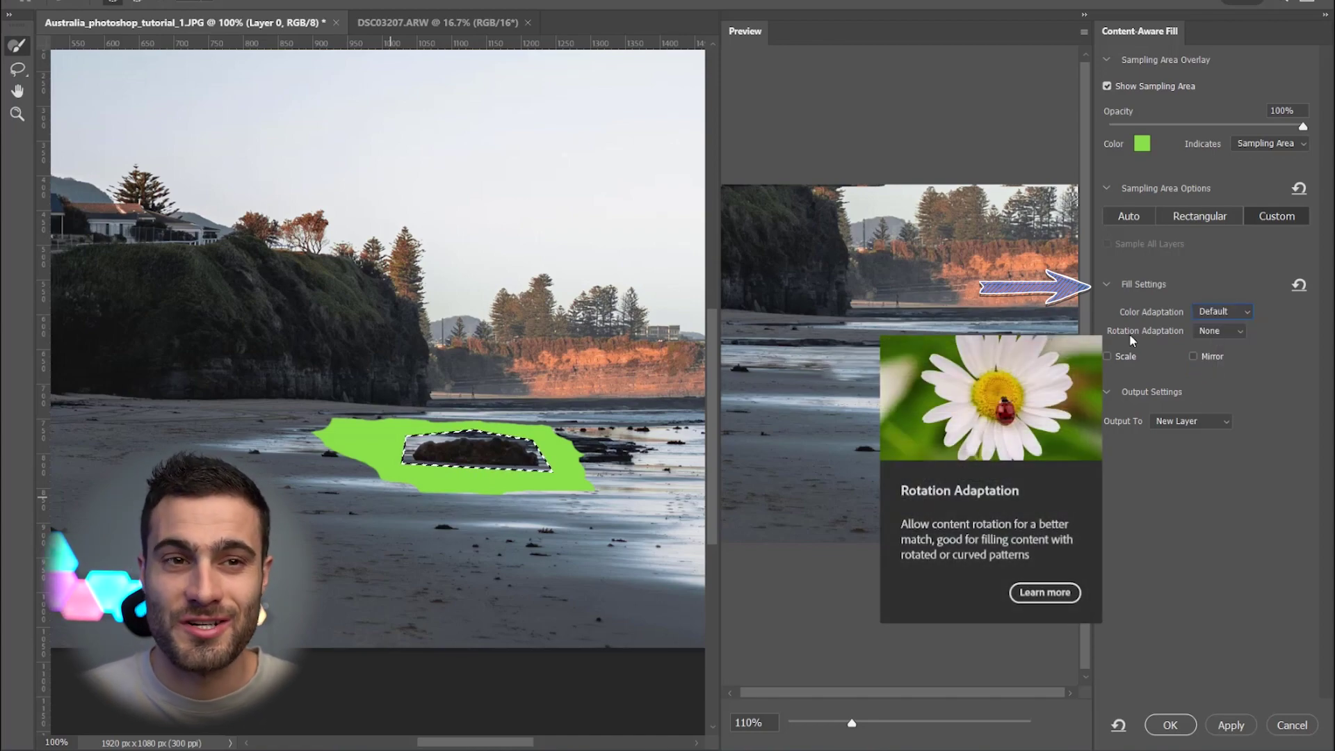
- Try the fill with Rotation Adaptation at High and with Mirror enabled, restoring None and disabling Mirror again
left_click(1213, 331)
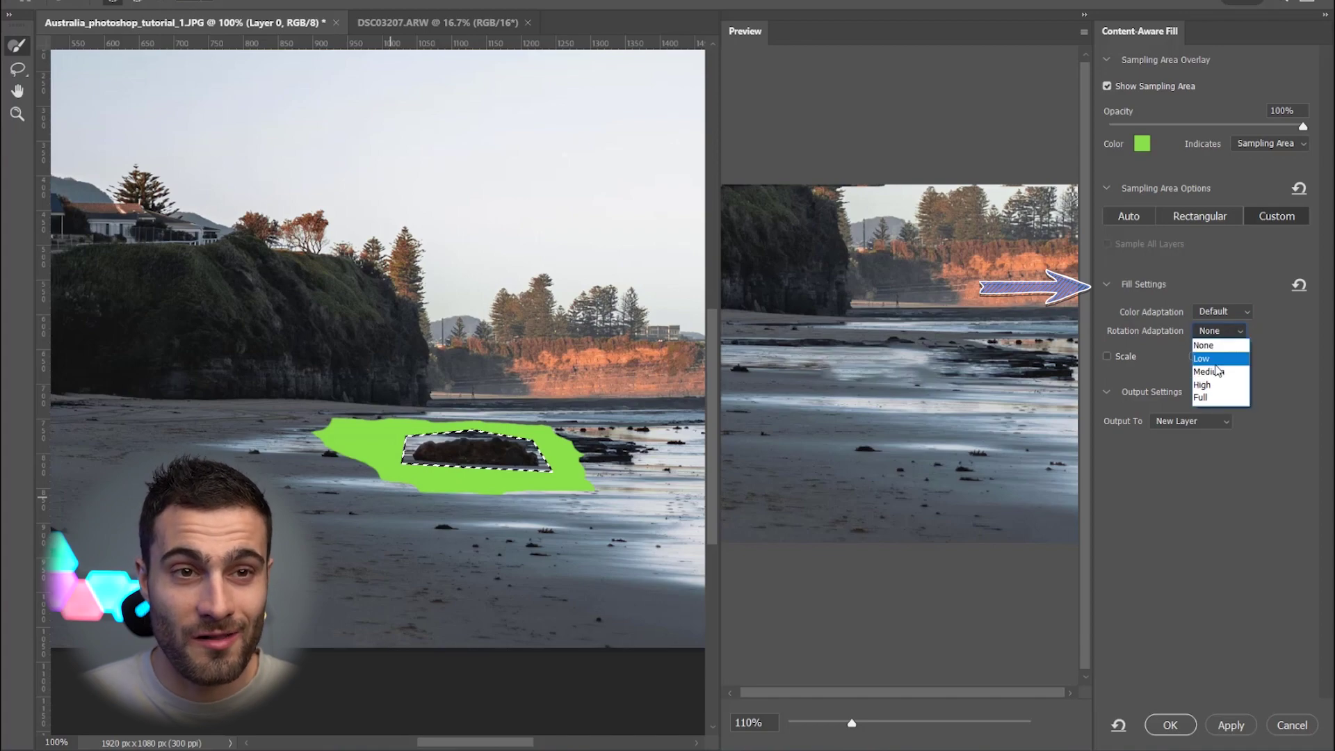
left_click(1215, 383)
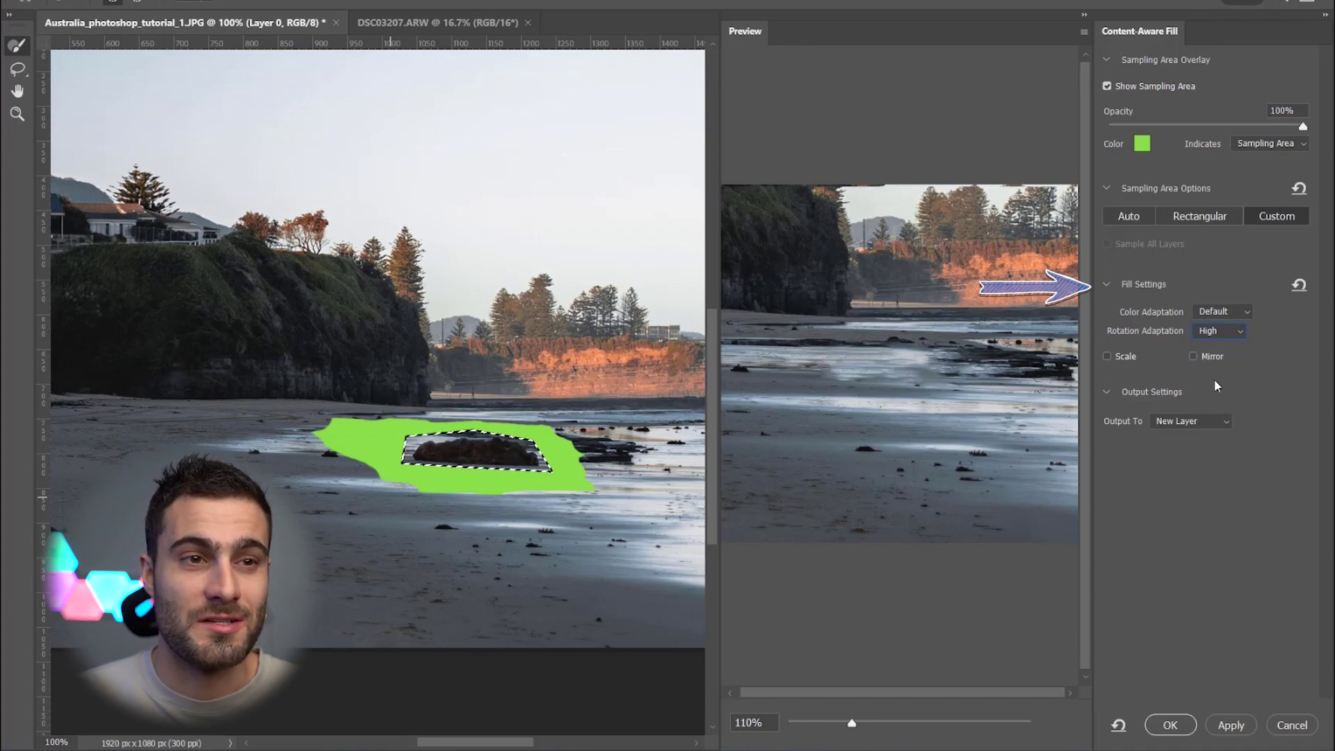
left_click(1224, 331)
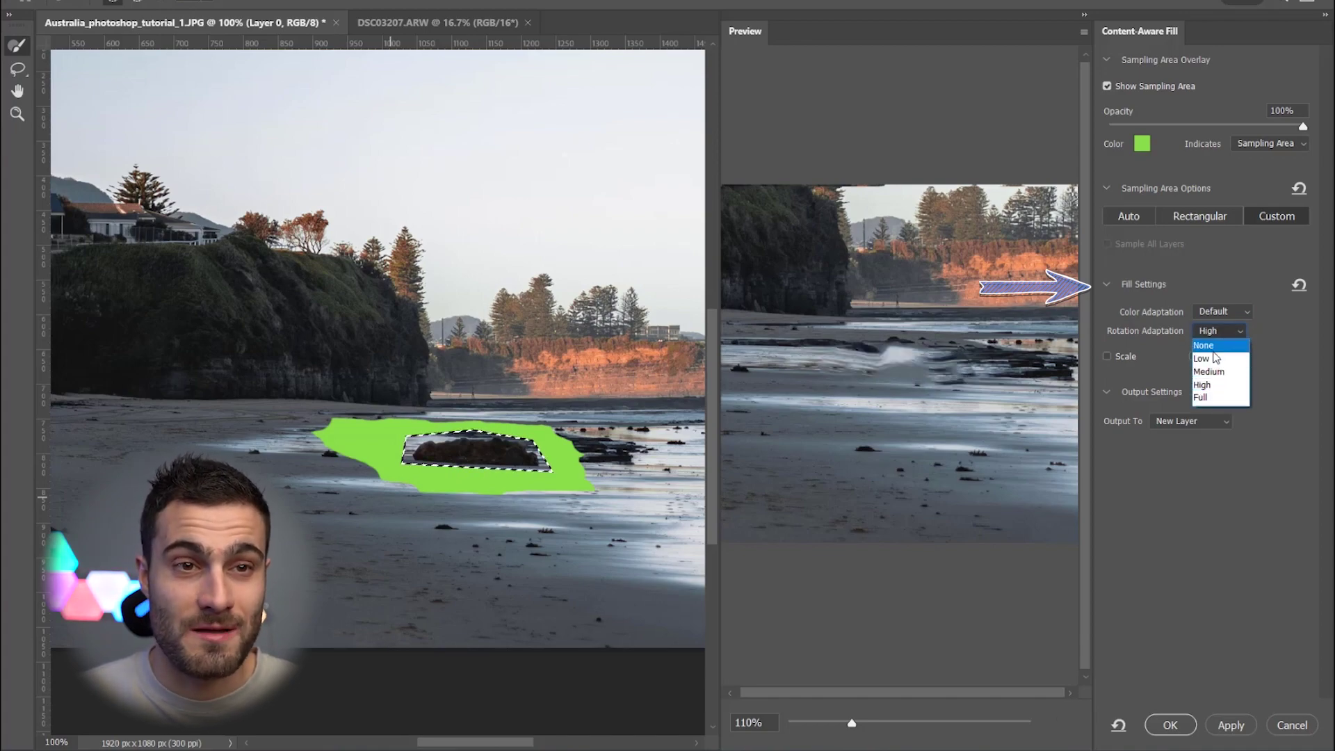
left_click(1213, 334)
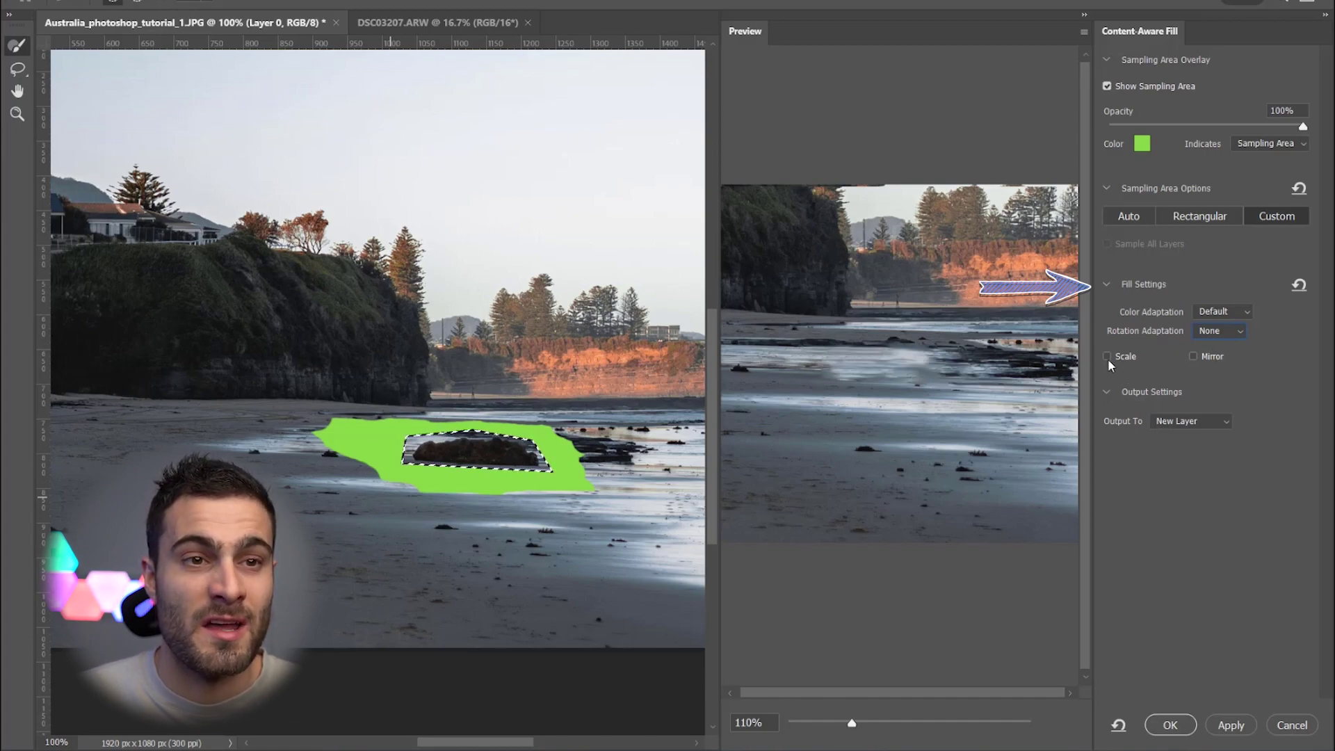
left_click(1196, 356)
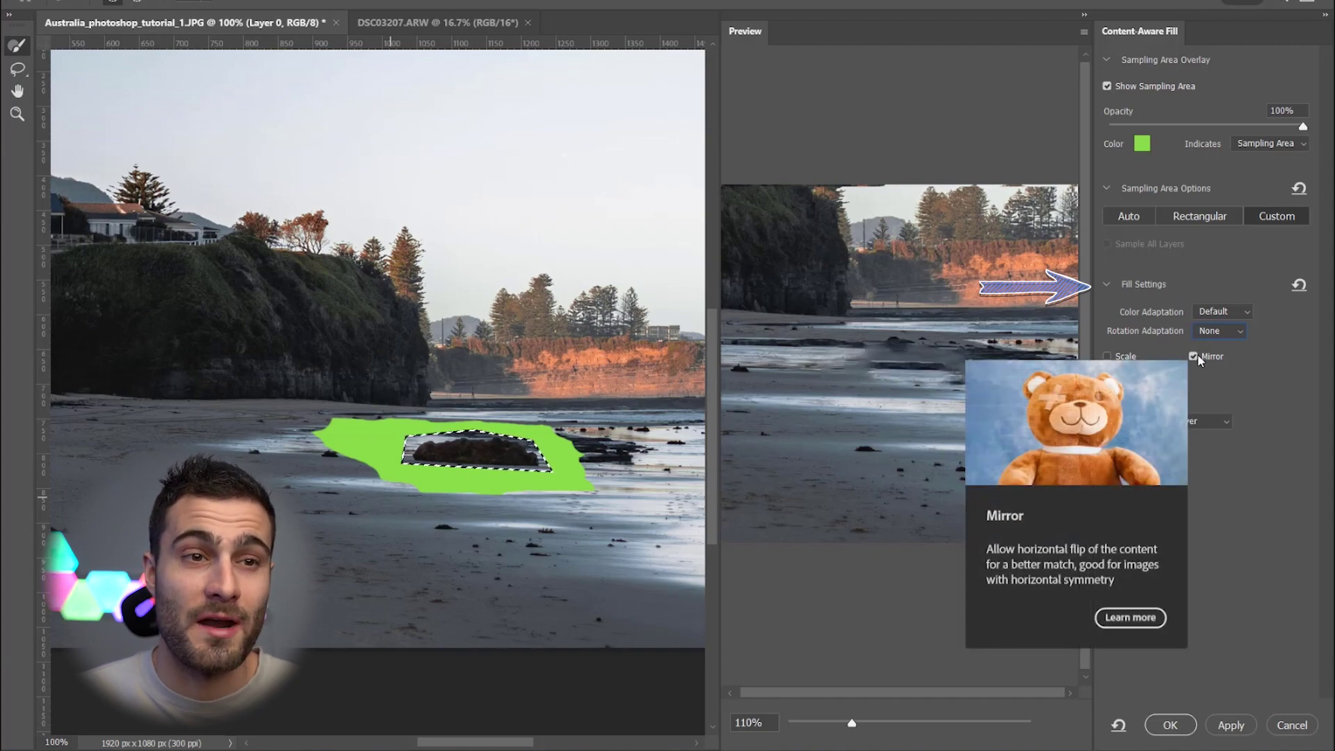
left_click(1196, 355)
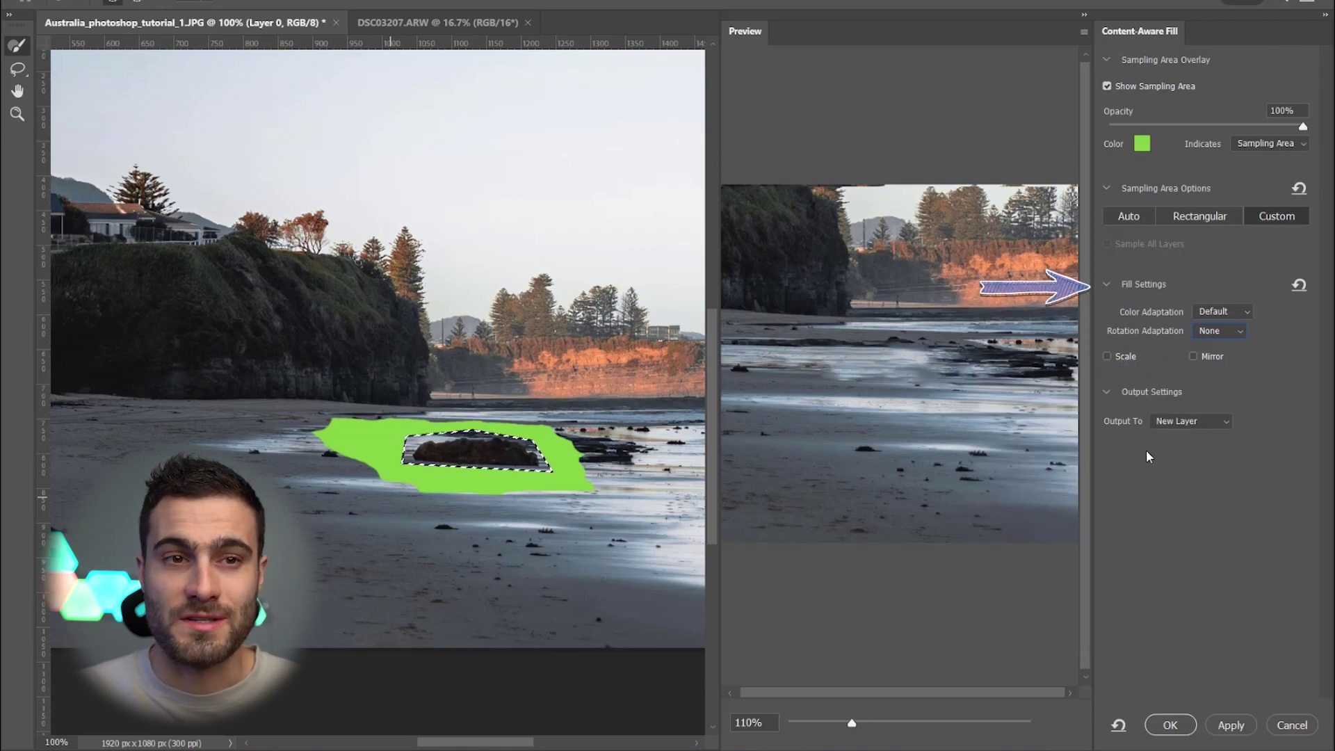
- Output the rock's content-aware fill to a New Layer, apply it and clear the selection
left_click(1180, 423)
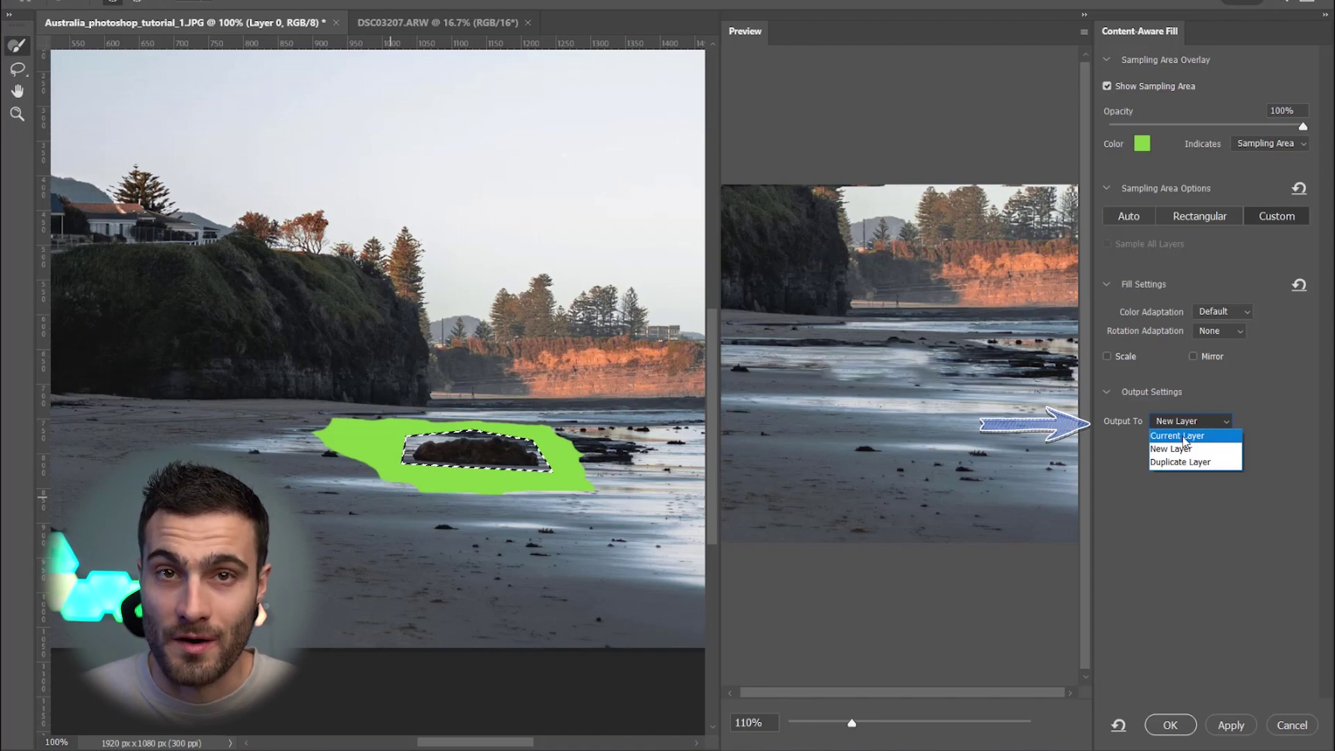
left_click(1184, 446)
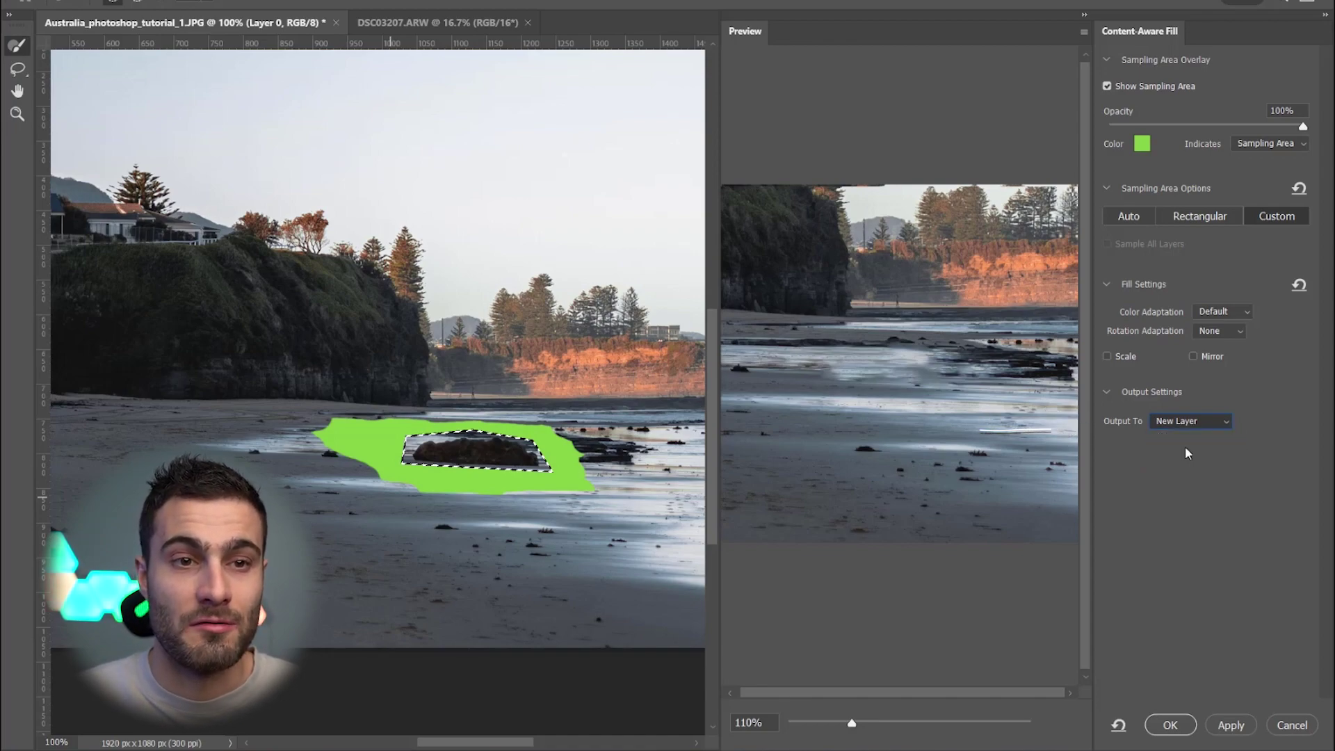
left_click(1179, 732)
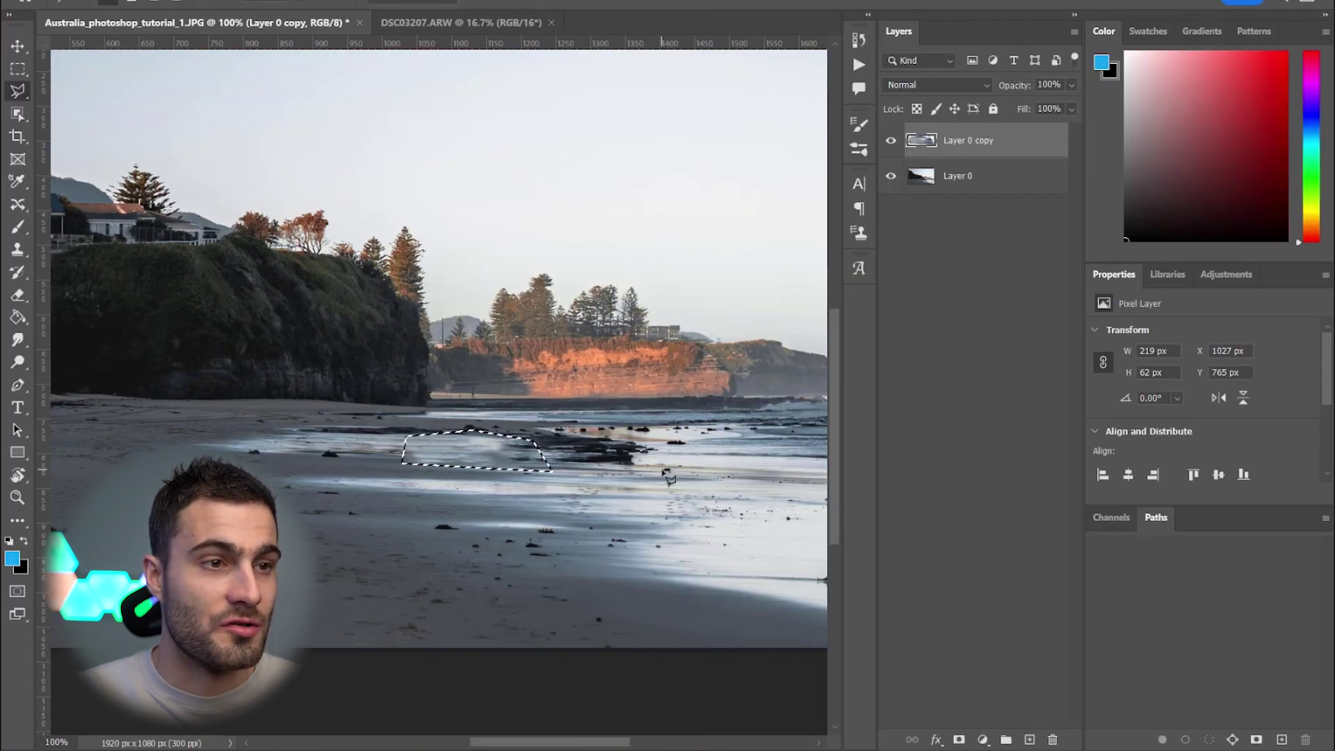
key("ctrl+d")
- Group all four fill layers, from Layer 0 copy through Layer 0 copy 4, above the original photo layer
left_click(629, 480, "alt")
left_click(630, 480, "alt")
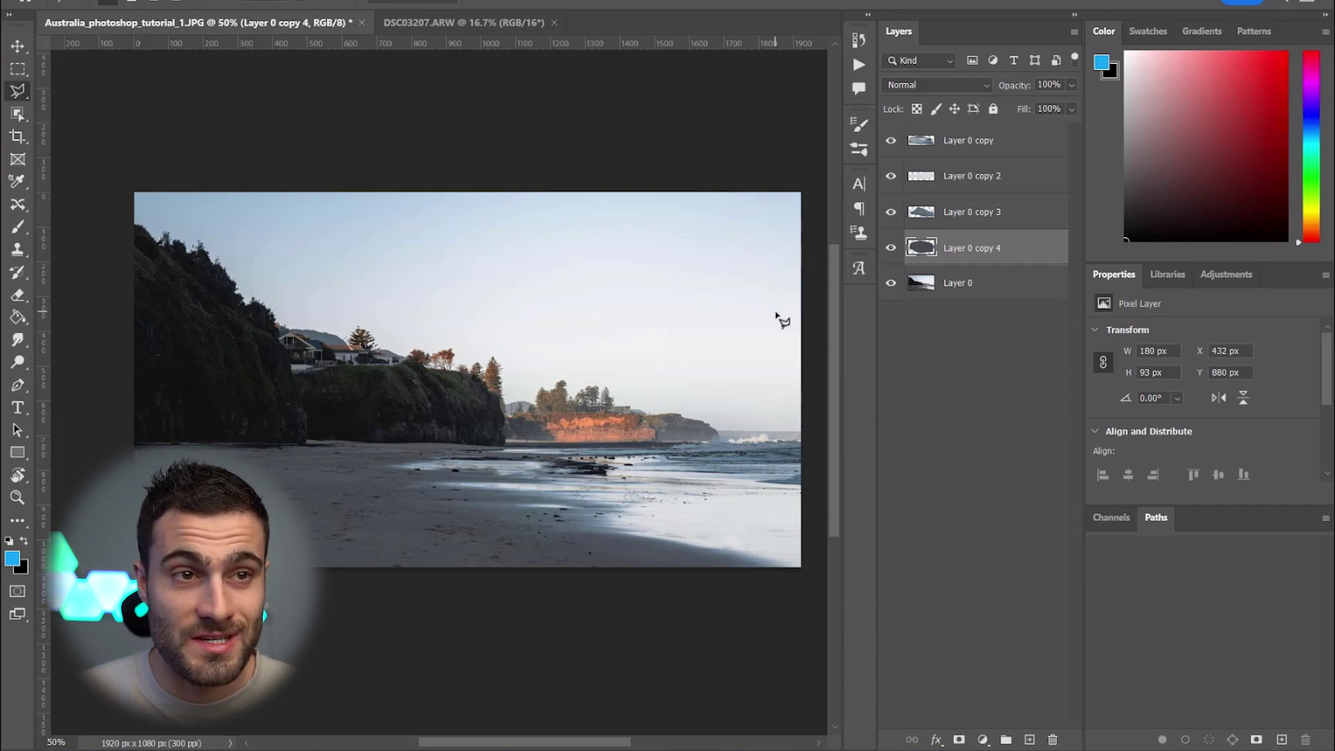
left_click(1036, 141, "shift")
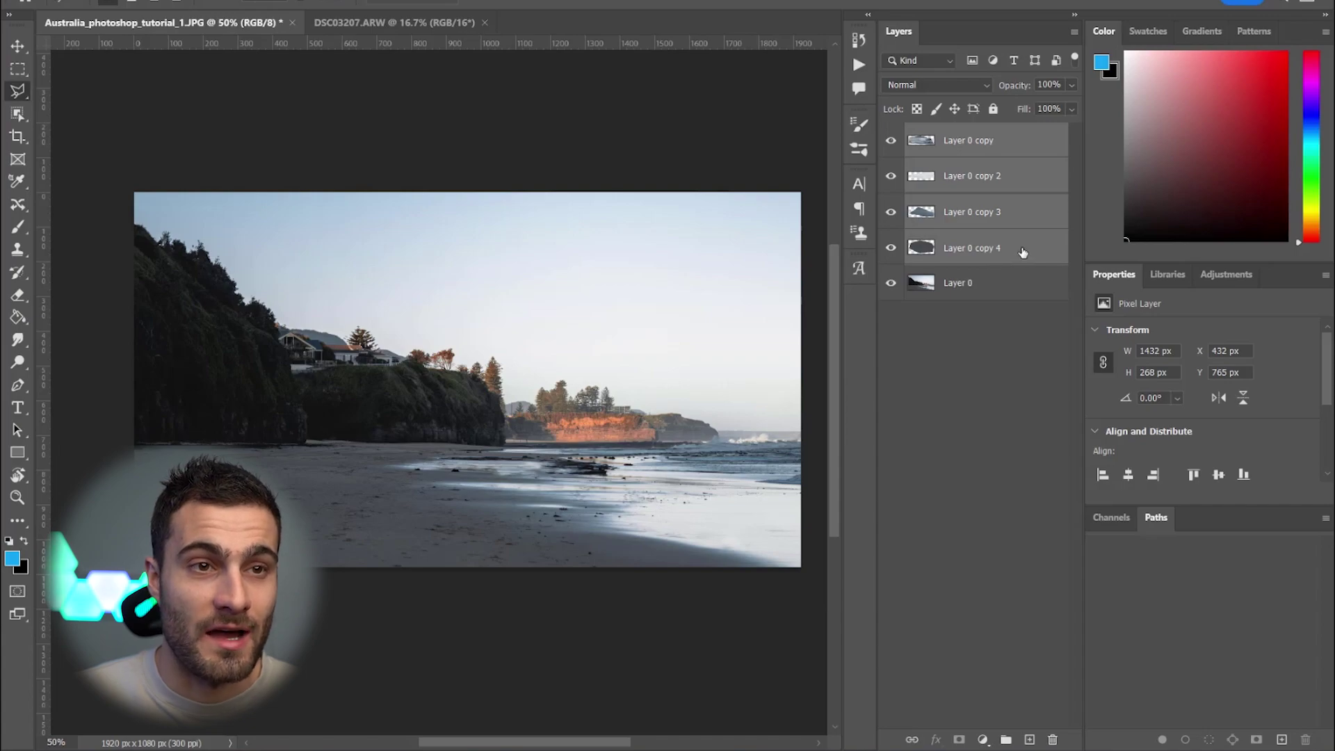
left_click_drag(1022, 252, 1006, 739)
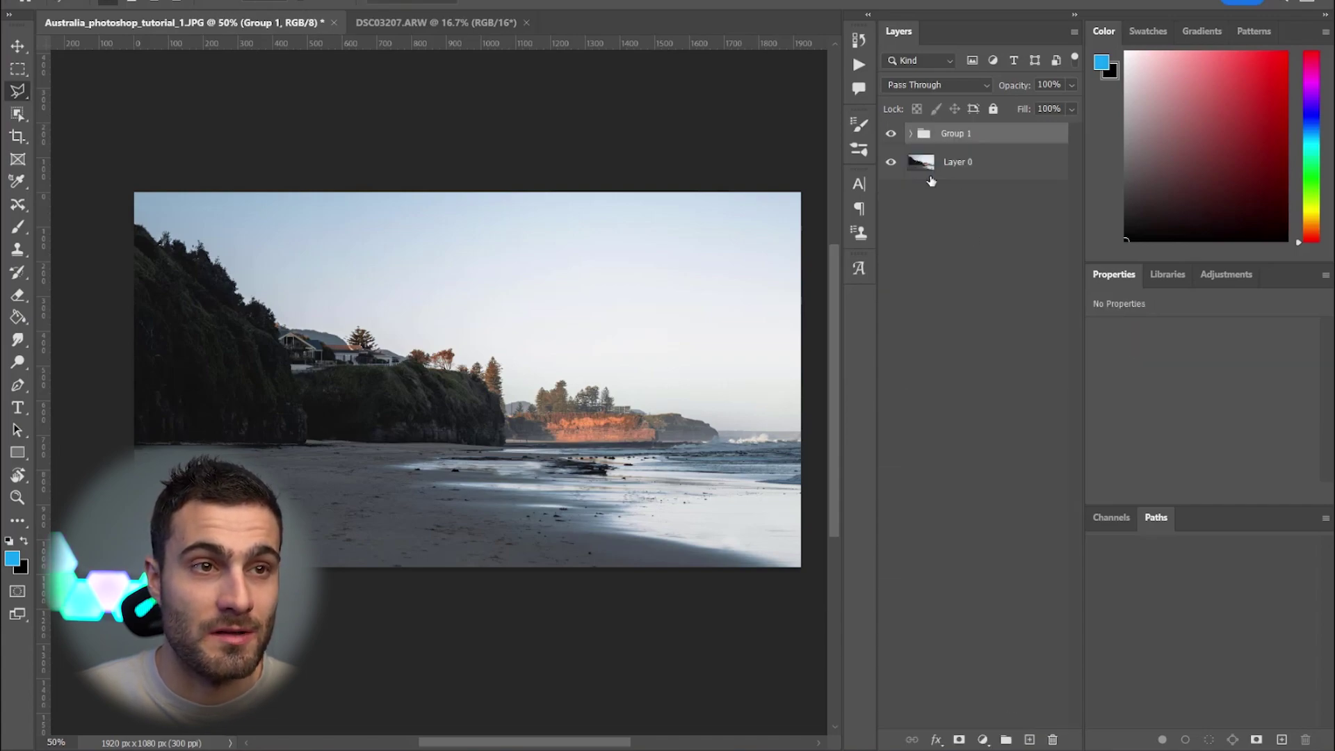
- Hide Group 1 and show it again to compare the beach photo before and after the rock removal
left_click(890, 136)
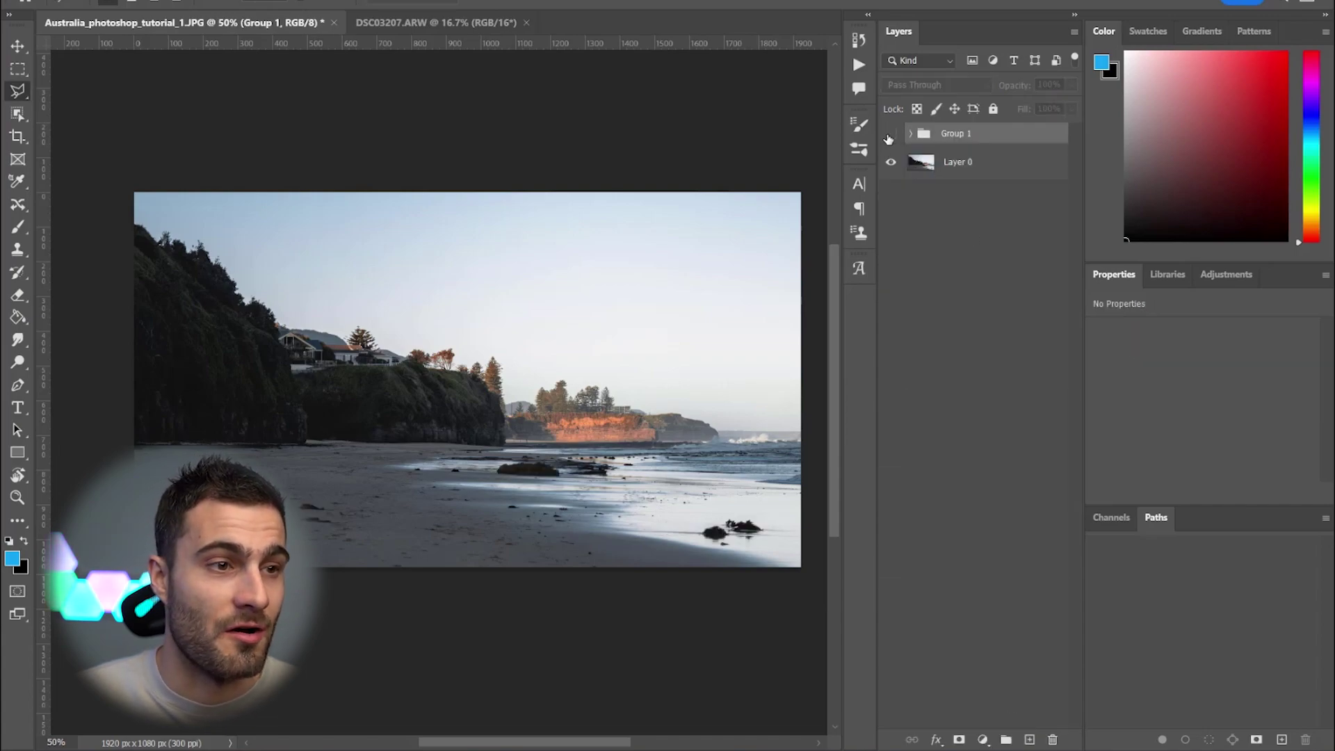
left_click(890, 135)
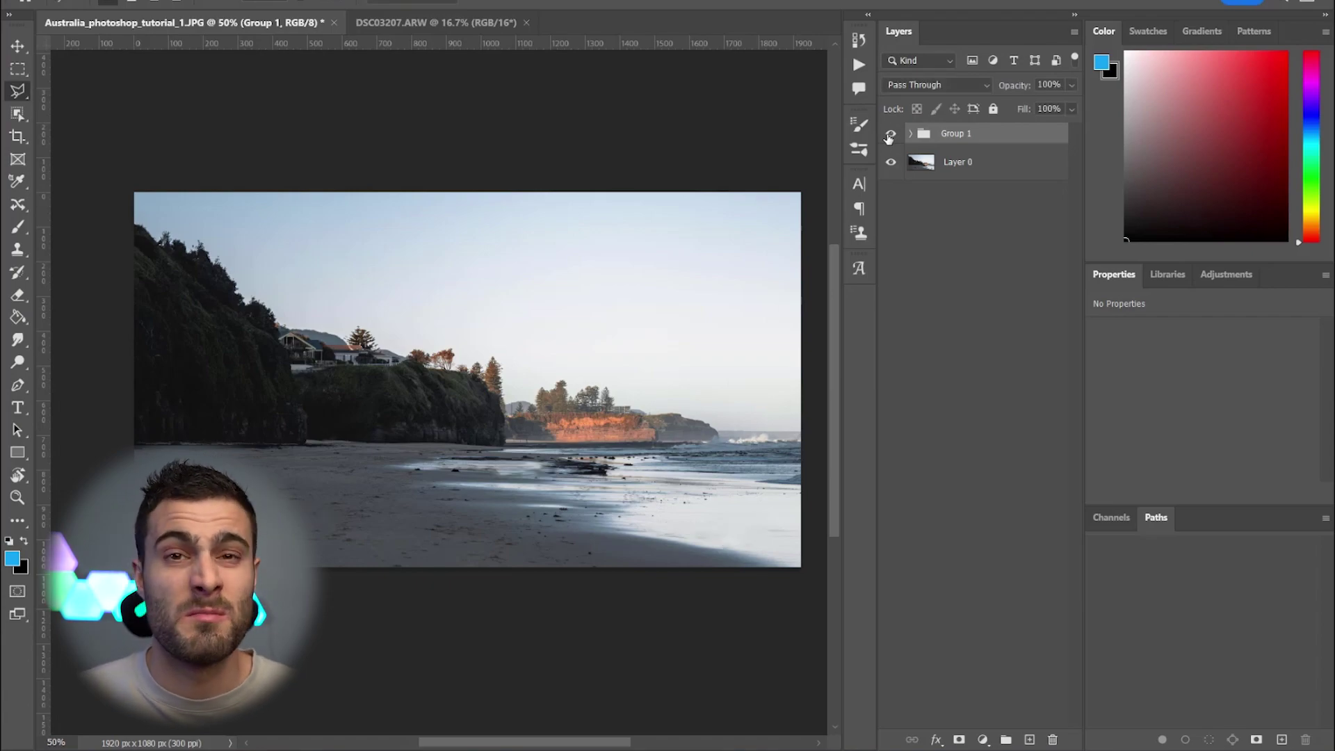
- Switch to the DSC03207.ARW photo and outline the small pedestrian in the background with a lasso selection
left_click(452, 21)
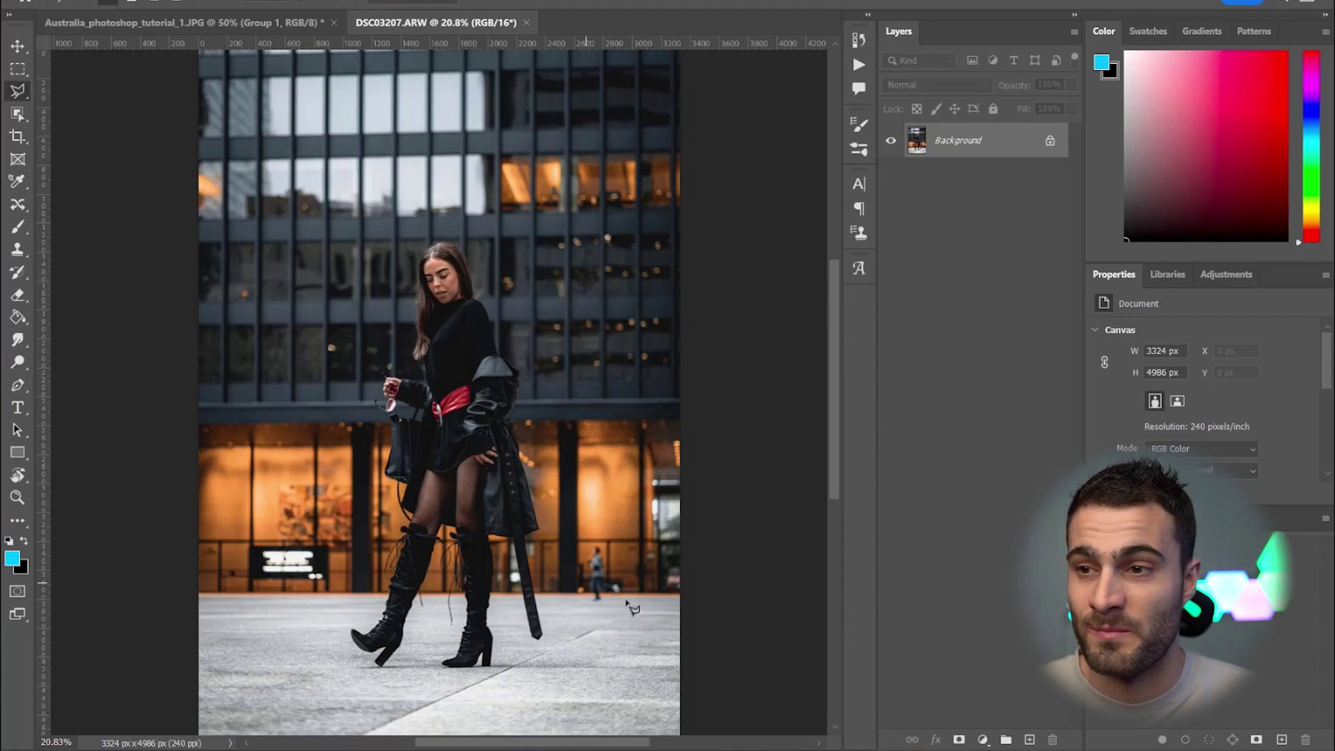
mouse_move(623, 586)
left_mouse_down()
mouse_move(603, 539)
mouse_move(582, 541)
mouse_move(599, 615)
left_mouse_up()
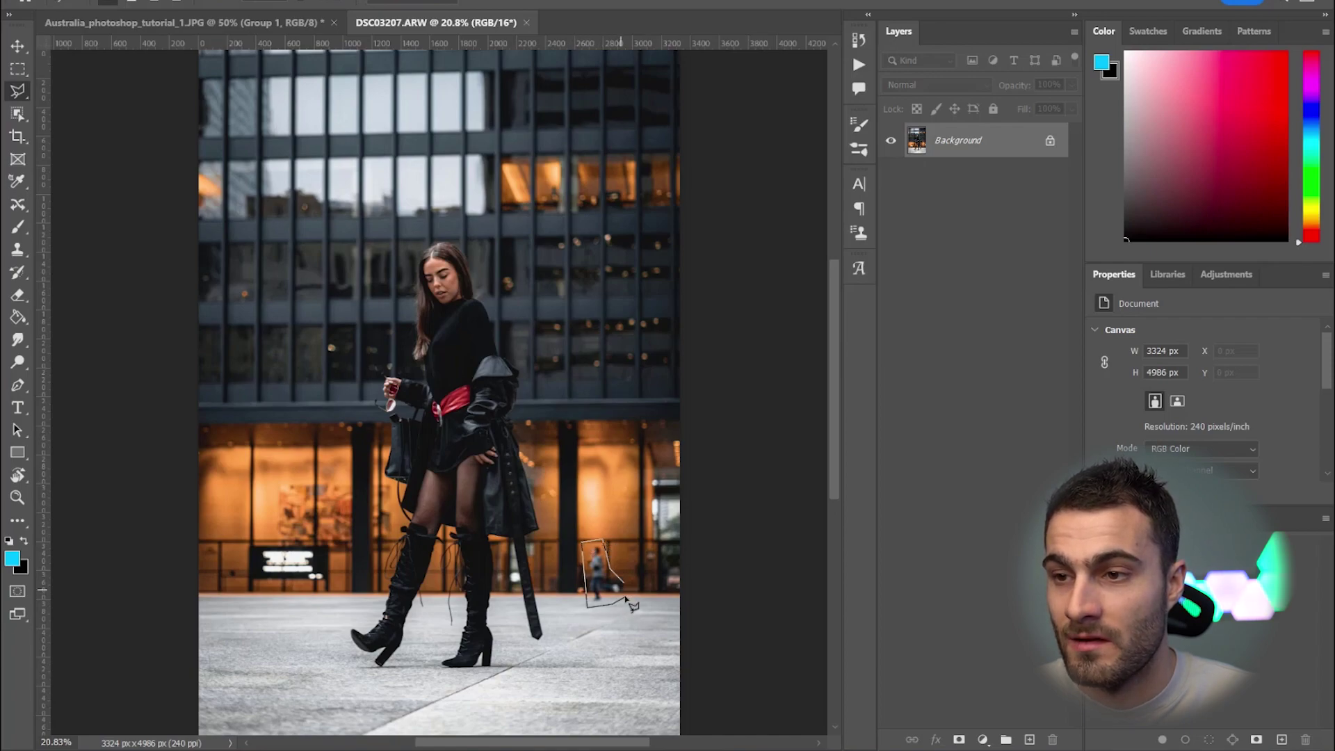
left_click_drag(616, 543, 598, 599)
- Remove the selected pedestrian with Content-Aware Fill, output to a New Layer, and clear the selection
right_click(598, 598)
left_click(698, 471)
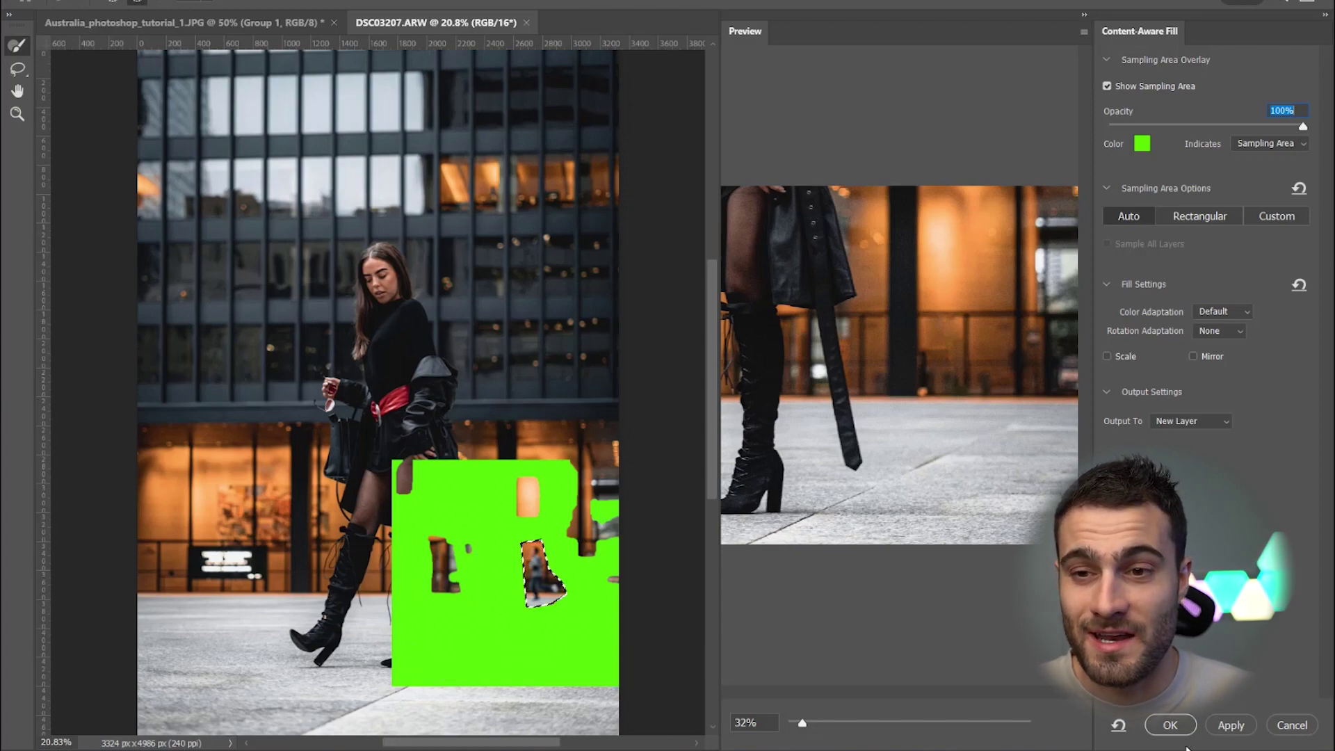
left_click(1171, 725)
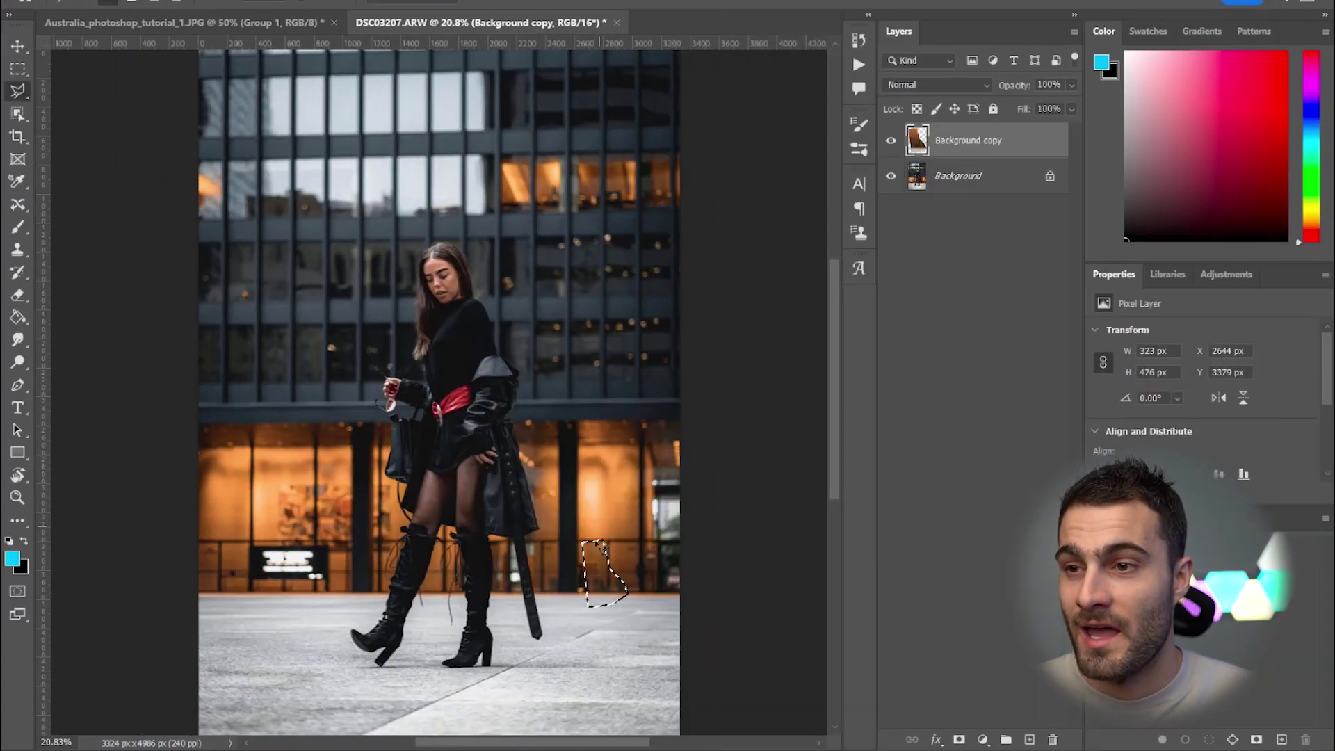
key("ctrl+d")
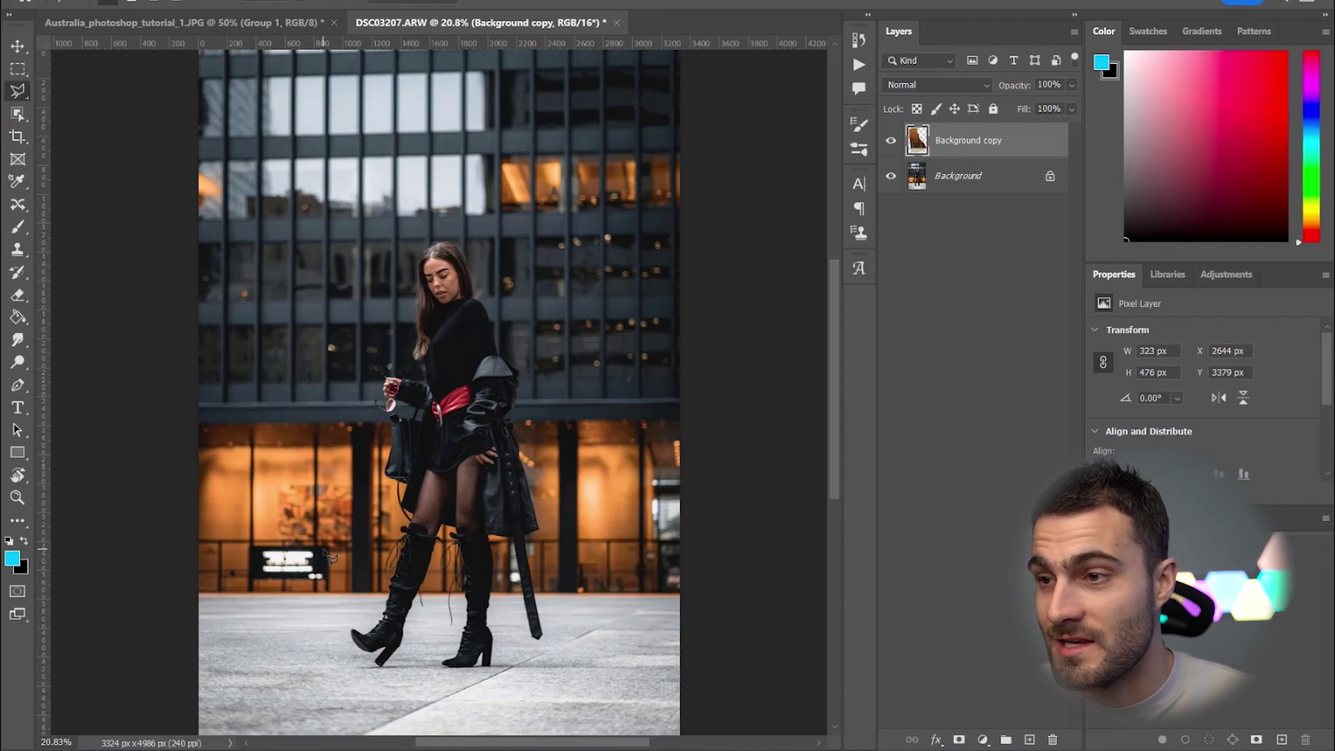
- Outline the lit sign by the building's railing and remove it from the Background layer with Content-Aware Fill, output to a New Layer
mouse_move(257, 556)
left_mouse_down()
mouse_move(262, 583)
mouse_move(333, 589)
mouse_move(329, 549)
mouse_move(292, 547)
left_mouse_up()
key("alt+[")
right_click(298, 539)
left_click(390, 432)
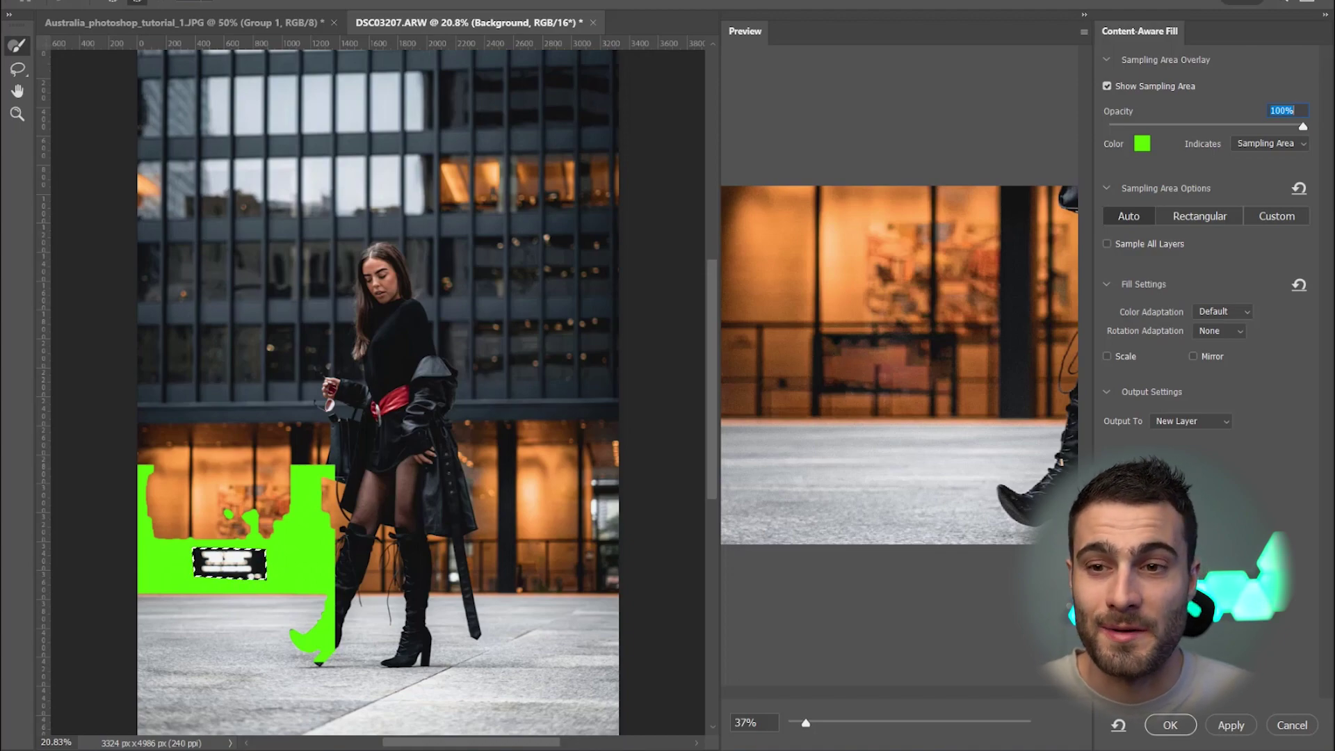
left_click(1170, 725)
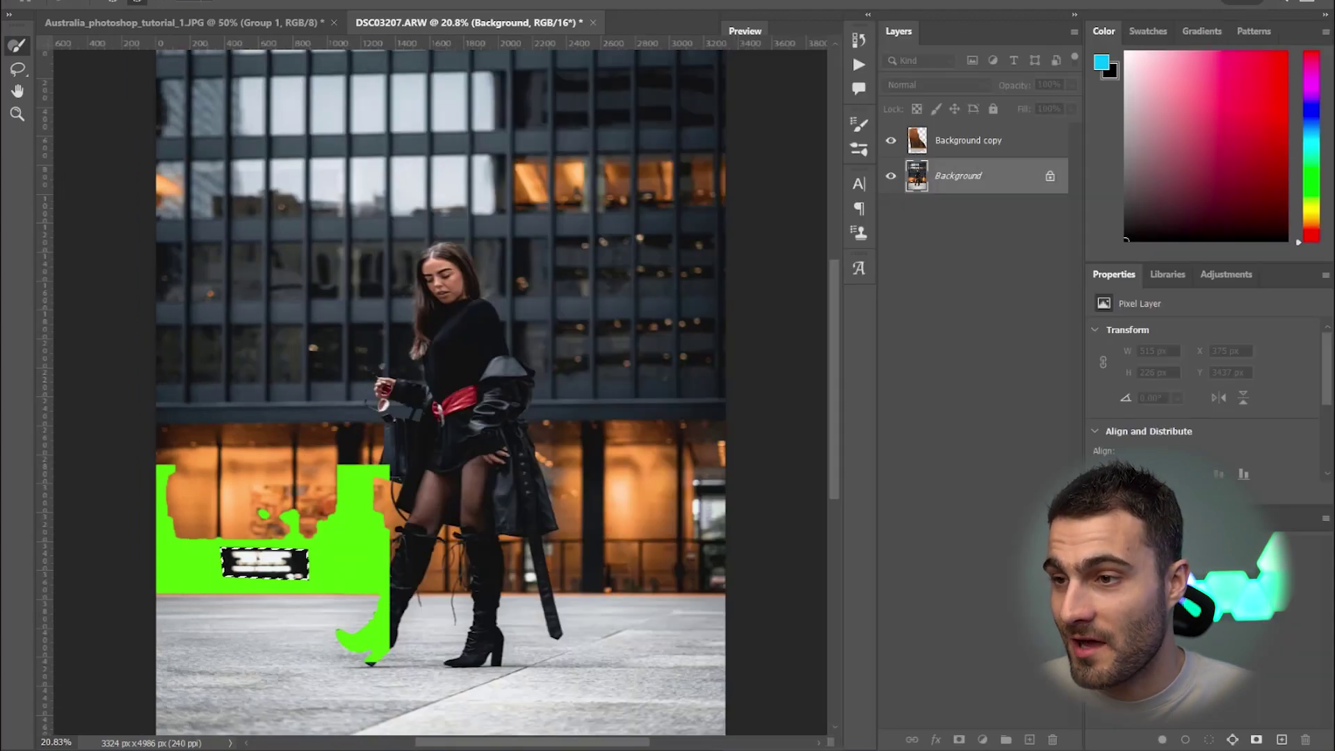